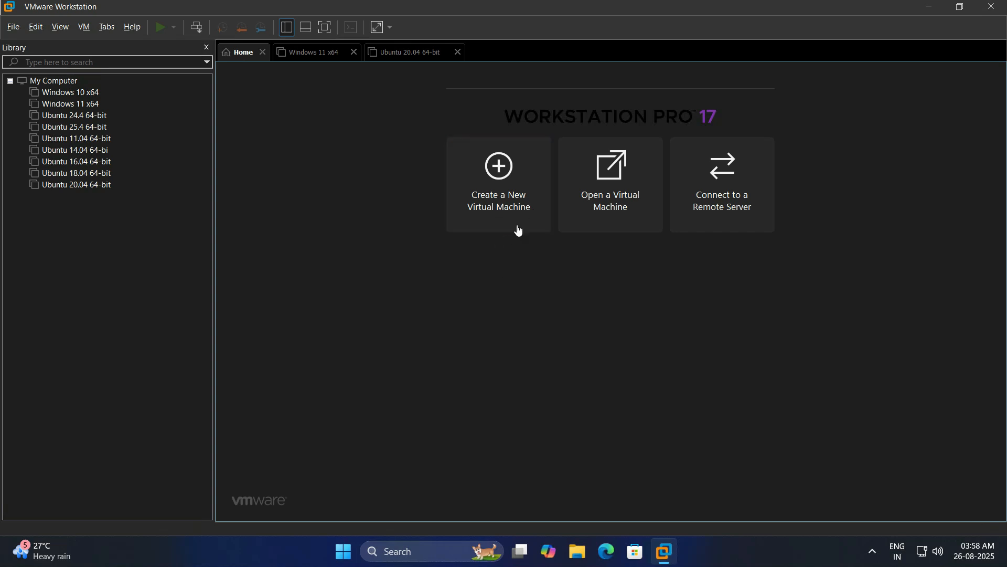
Start the New Virtual Machine Wizard with the Typical configuration
{"action": "left_click", "coordinate": [10, 30]}
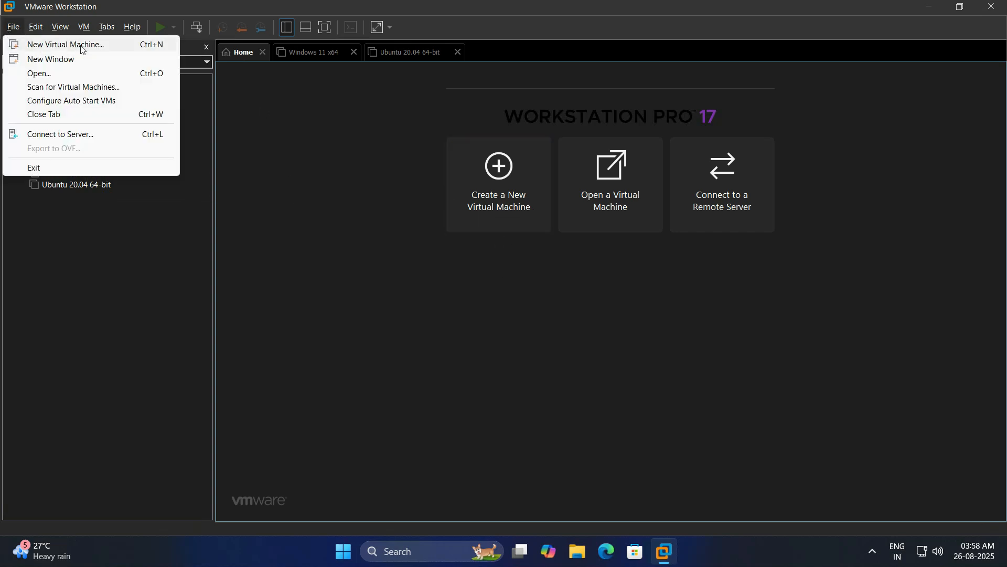
{"action": "left_click", "coordinate": [409, 225]}
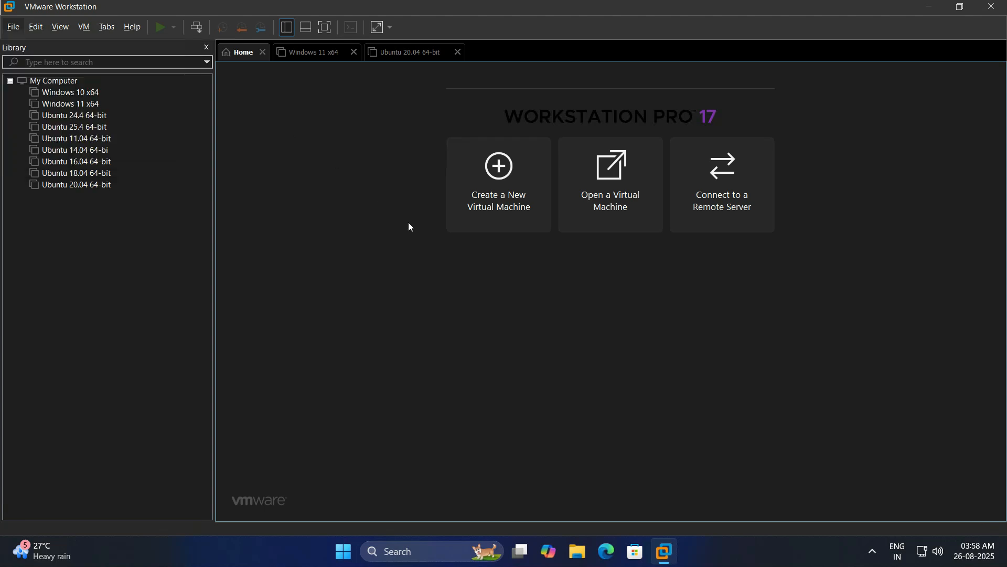
{"action": "left_click", "coordinate": [516, 195]}
{"action": "left_click", "coordinate": [564, 393]}
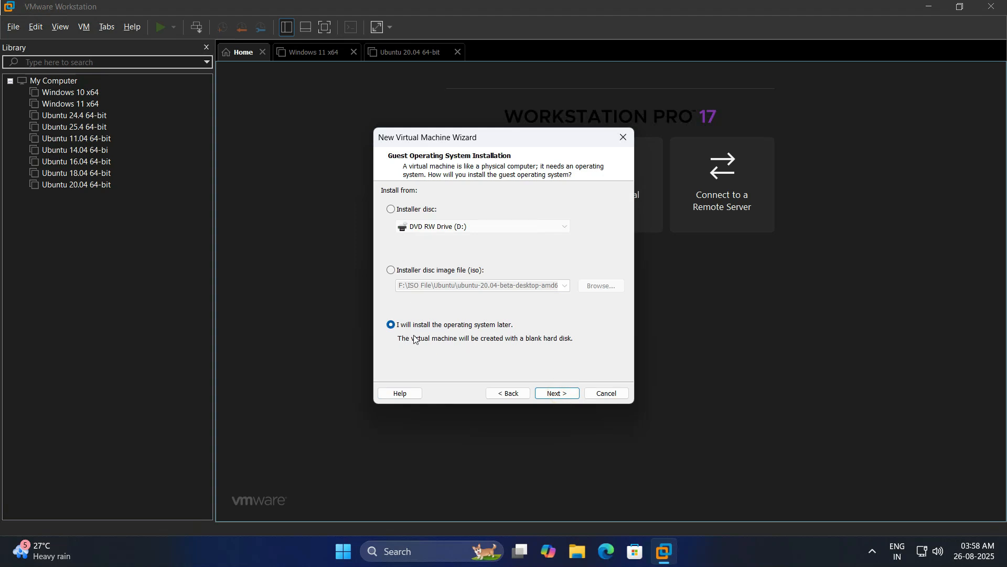
Choose to install the OS later and set the guest OS to Linux, Ubuntu 64-bit
{"action": "left_click", "coordinate": [559, 395]}
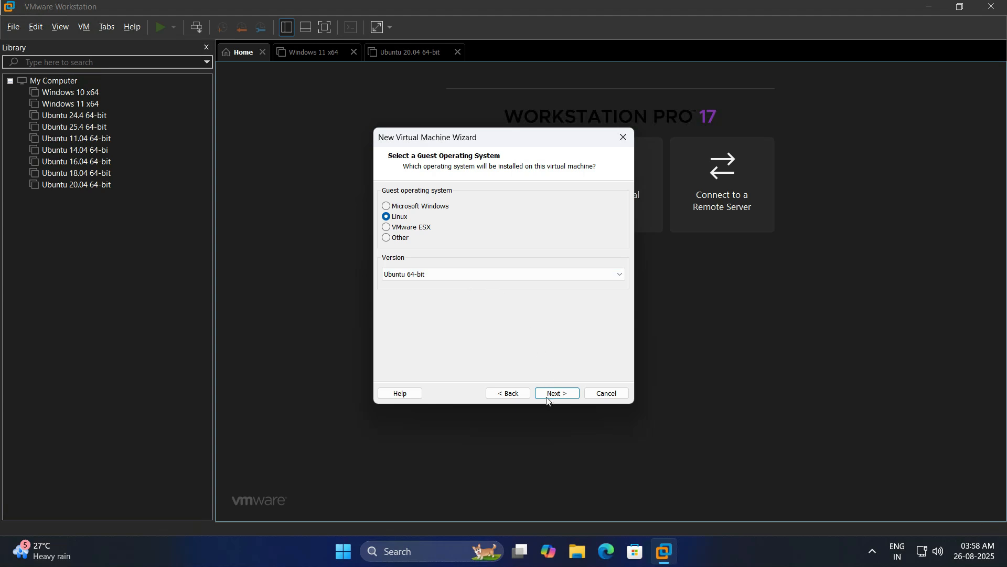
{"action": "left_click", "coordinate": [597, 276]}
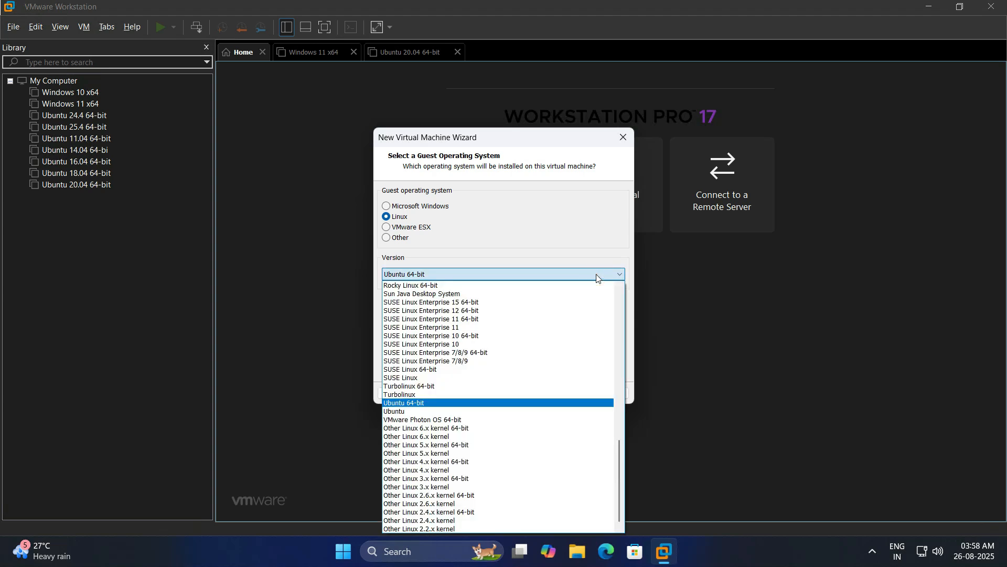
{"action": "left_click", "coordinate": [596, 274]}
{"action": "left_click", "coordinate": [566, 394]}
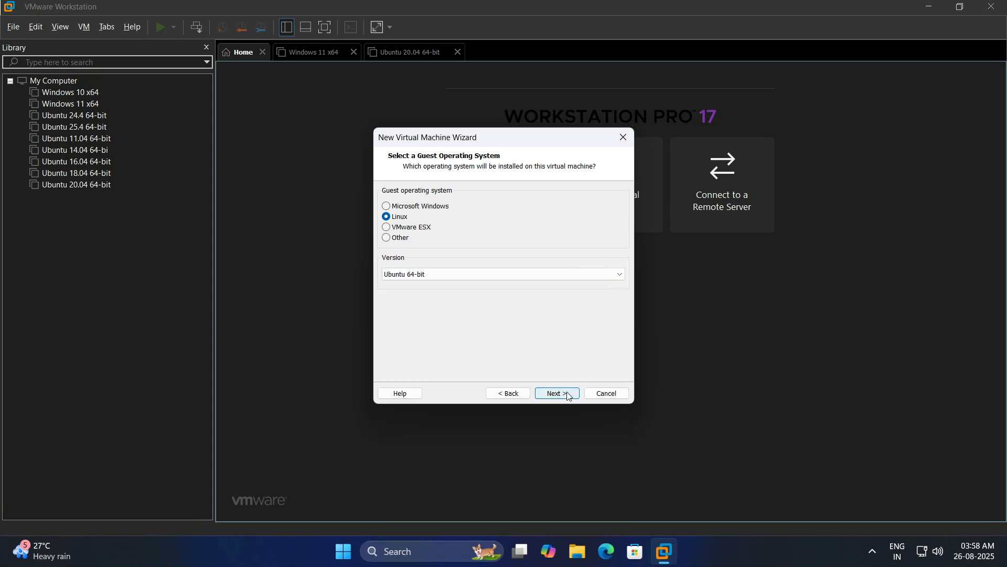
Rename the VM to 'Ubuntu 22.04 64-bit' and browse the Virtual (E:) drive for a location
{"action": "left_click", "coordinate": [409, 208]}
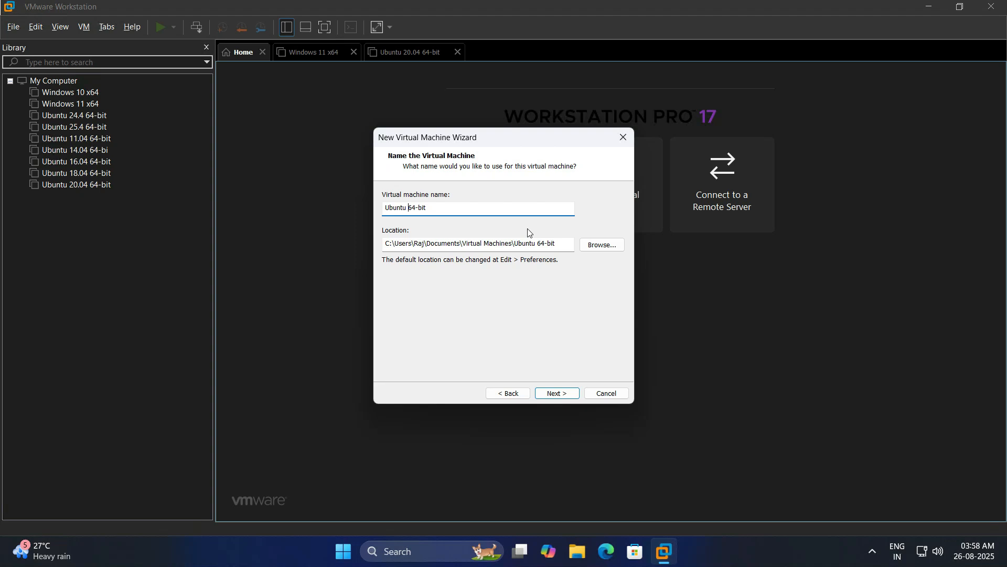
{"action": "type", "text": "22.04"}
{"action": "left_click", "coordinate": [597, 248]}
{"action": "scroll", "coordinate": [481, 294], "scroll_direction": "down", "scroll_amount": 3}
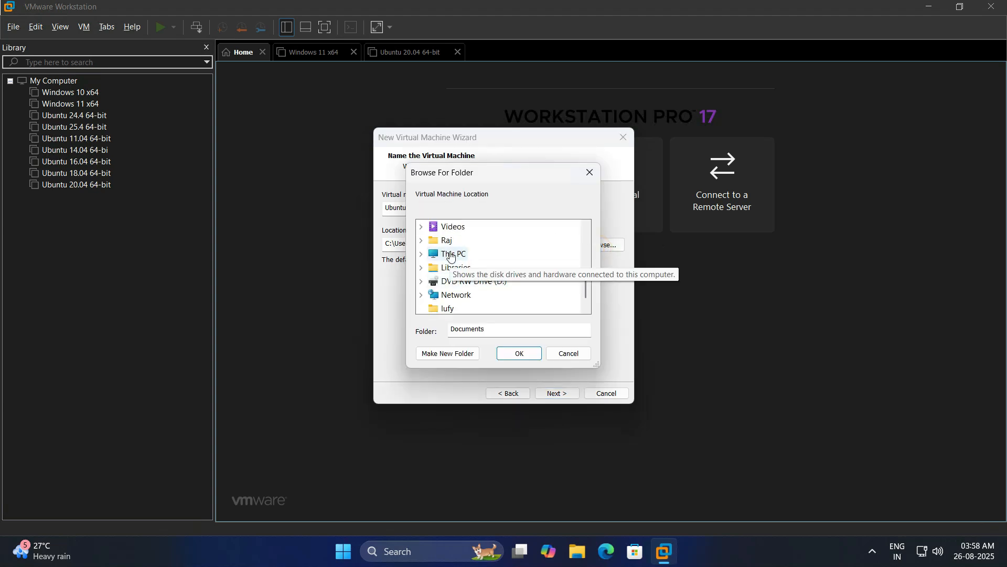
{"action": "left_click", "coordinate": [421, 254]}
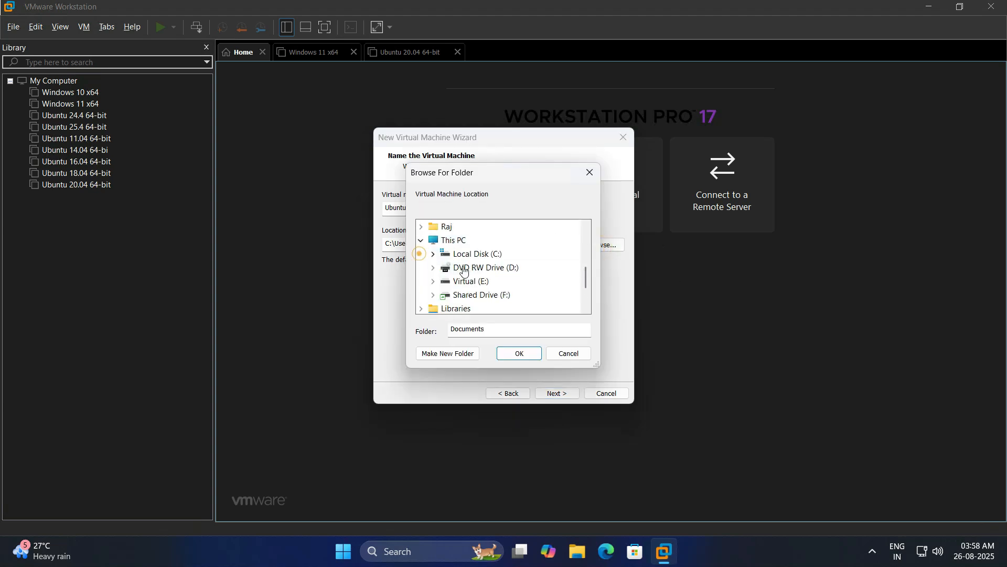
{"action": "left_click", "coordinate": [434, 281]}
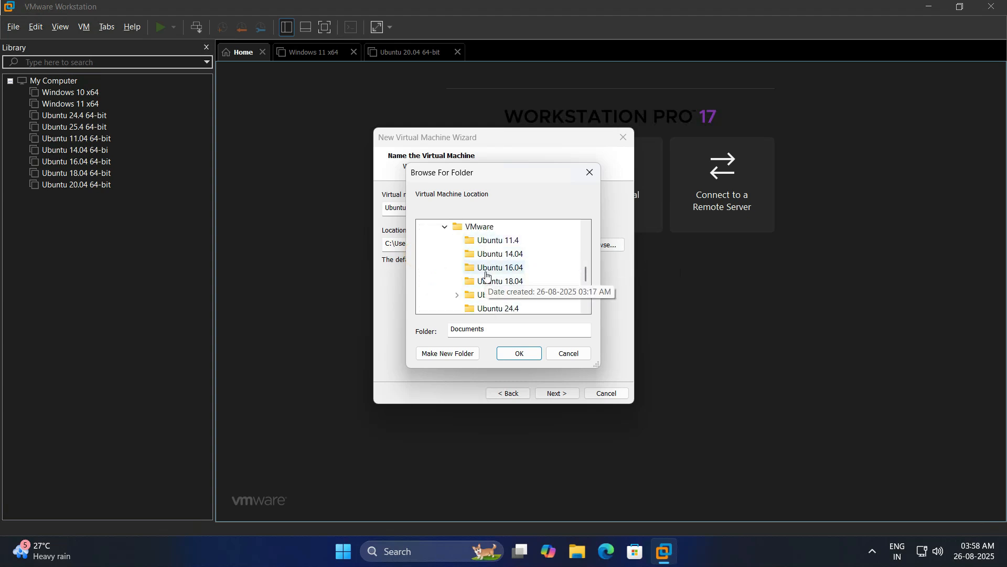
Create a new 'Ubuntu 22.04' folder under E:\VMware and use it as the VM location
{"action": "scroll", "coordinate": [502, 284], "scroll_direction": "down", "scroll_amount": 2}
{"action": "scroll", "coordinate": [504, 278], "scroll_direction": "up", "scroll_amount": 2}
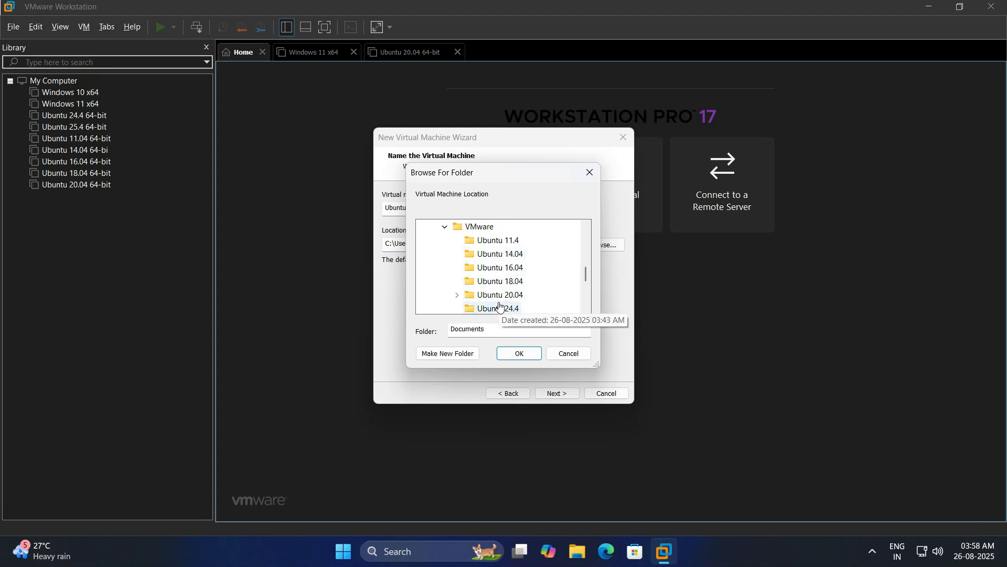
{"action": "left_click", "coordinate": [459, 296]}
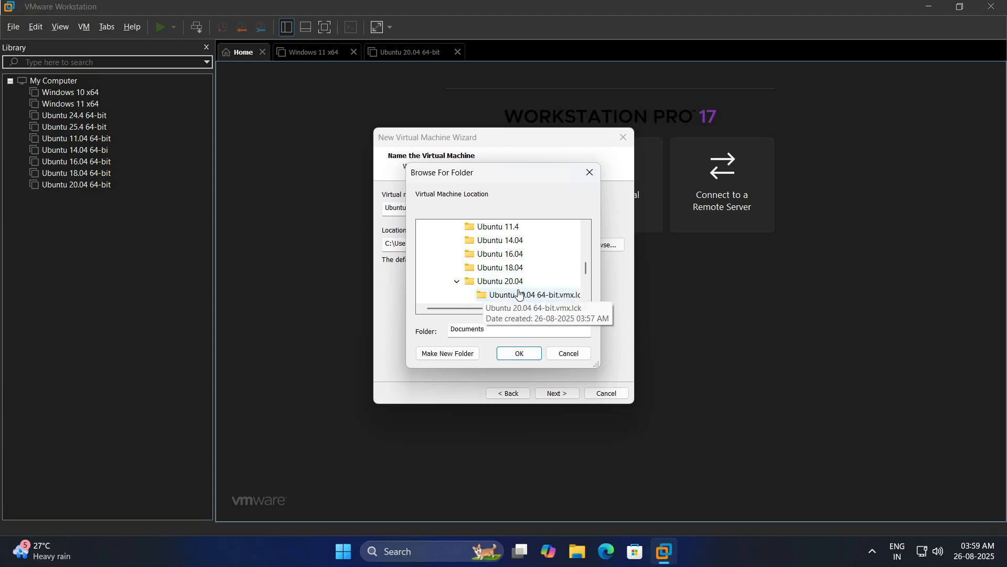
{"action": "scroll", "coordinate": [533, 283], "scroll_direction": "down", "scroll_amount": 1}
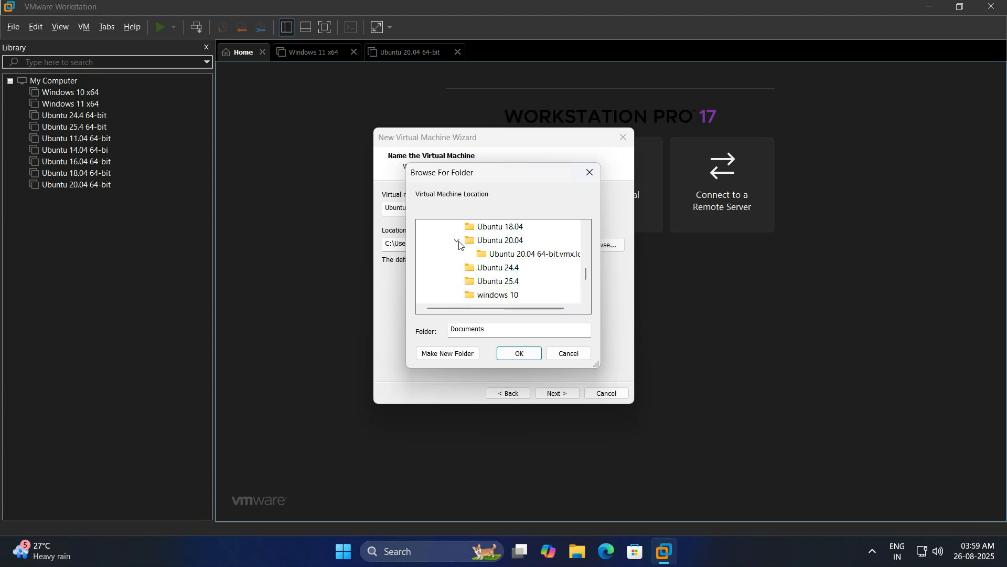
{"action": "scroll", "coordinate": [503, 262], "scroll_direction": "up", "scroll_amount": 2}
{"action": "left_click", "coordinate": [488, 257]}
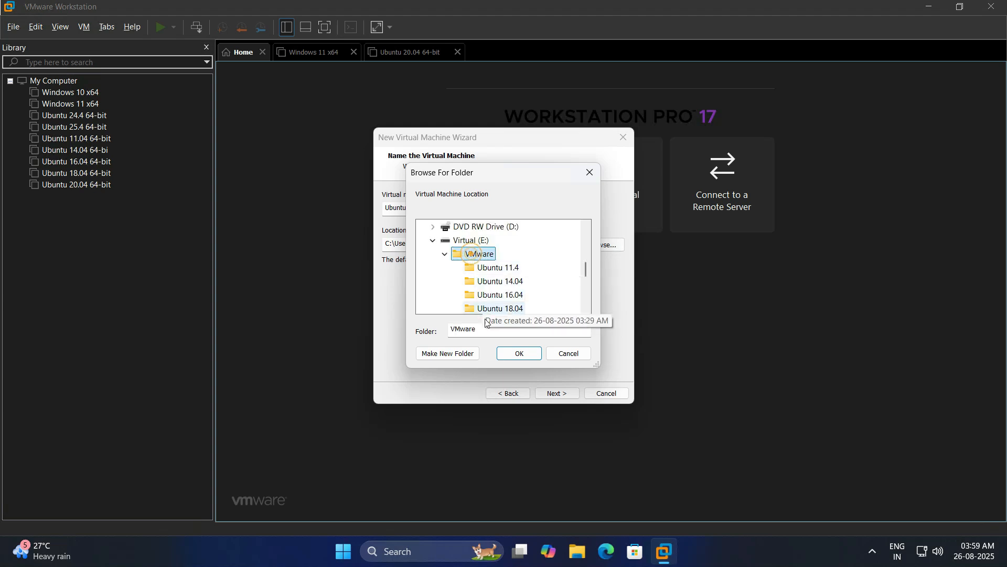
{"action": "left_click", "coordinate": [464, 353]}
{"action": "type", "text": "U"}
{"action": "key", "text": "BackSpace"}
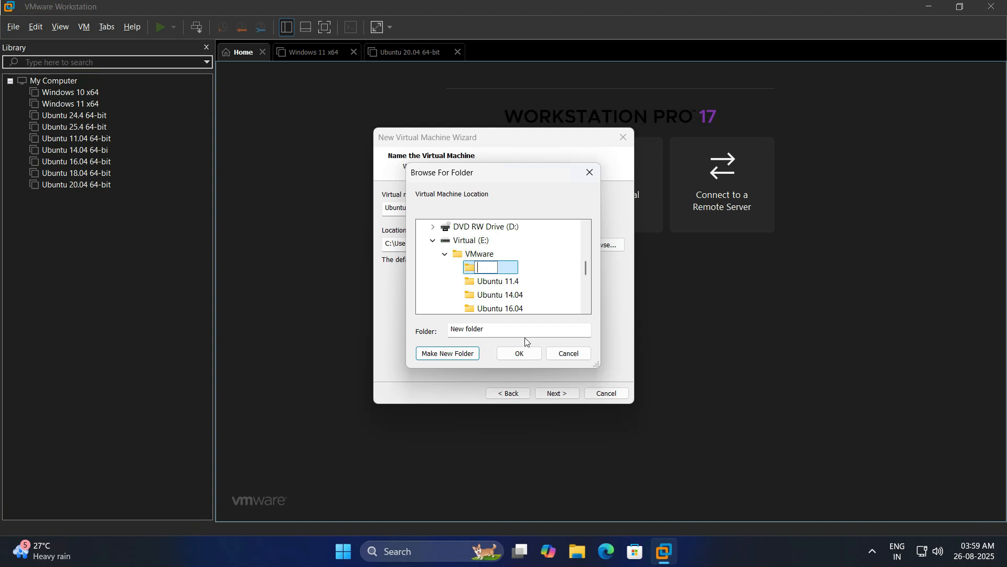
{"action": "type", "text": "buntu22.04"}
{"action": "key", "text": "Return"}
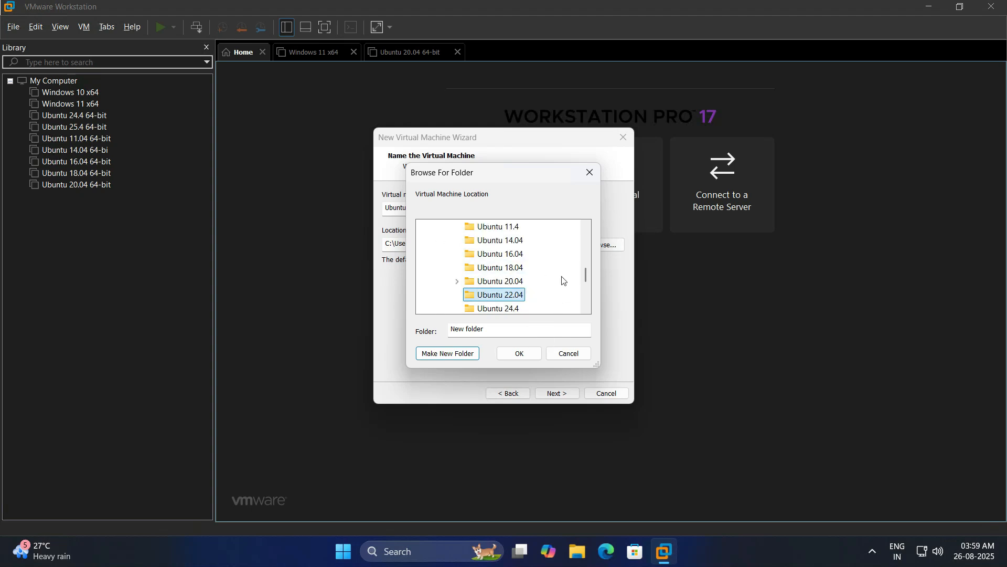
{"action": "left_click", "coordinate": [530, 355]}
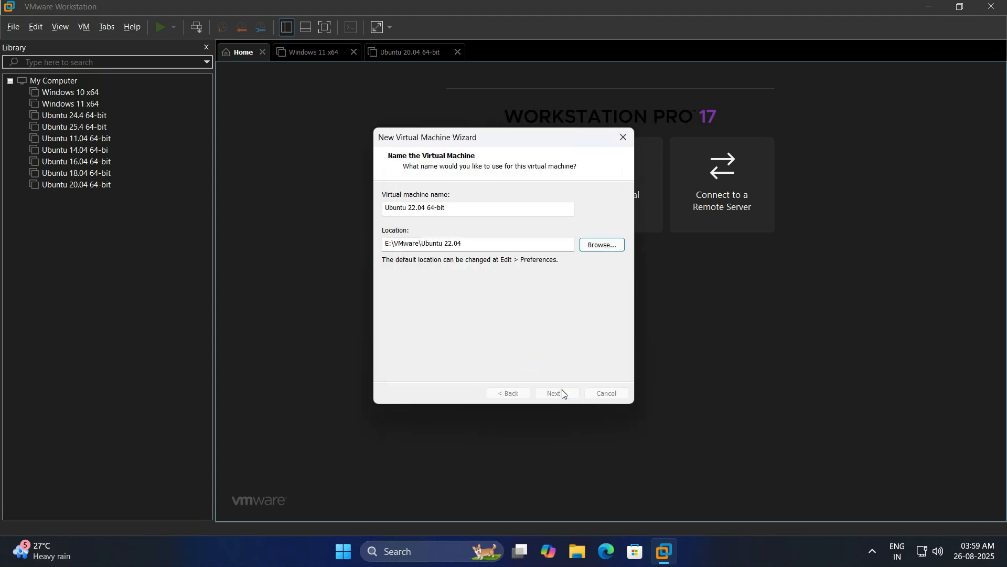
Set the maximum disk size to 25 GB, stored as a single file
{"action": "left_click", "coordinate": [558, 393]}
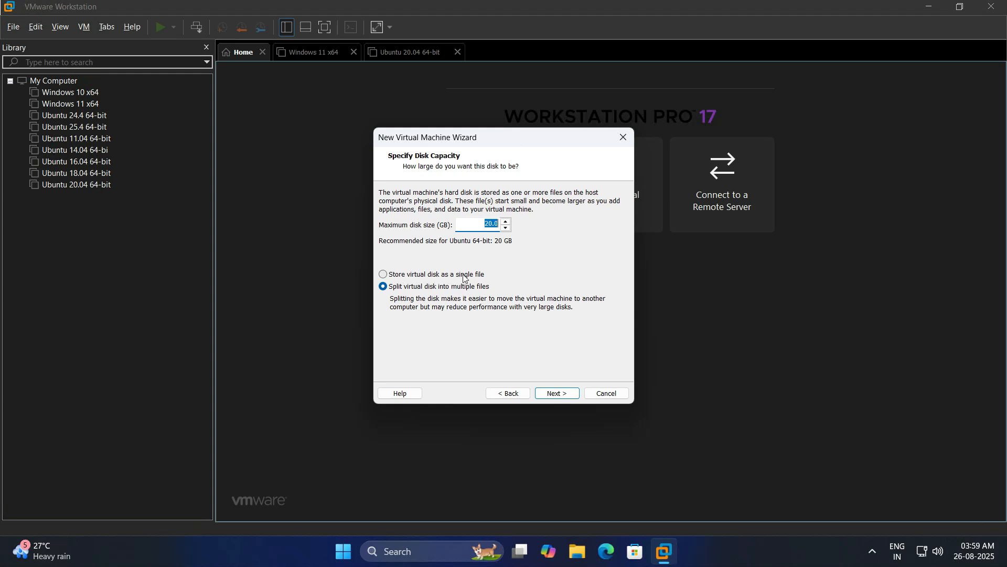
{"action": "left_click", "coordinate": [400, 274]}
{"action": "left_click", "coordinate": [506, 221]}
{"action": "left_click", "coordinate": [506, 221]}
{"action": "left_click", "coordinate": [506, 221]}
{"action": "left_click", "coordinate": [506, 221]}
{"action": "left_click", "coordinate": [558, 394]}
Open the hardware customization and review the processors, keeping 2 processors with 1 core each
{"action": "left_click", "coordinate": [441, 325]}
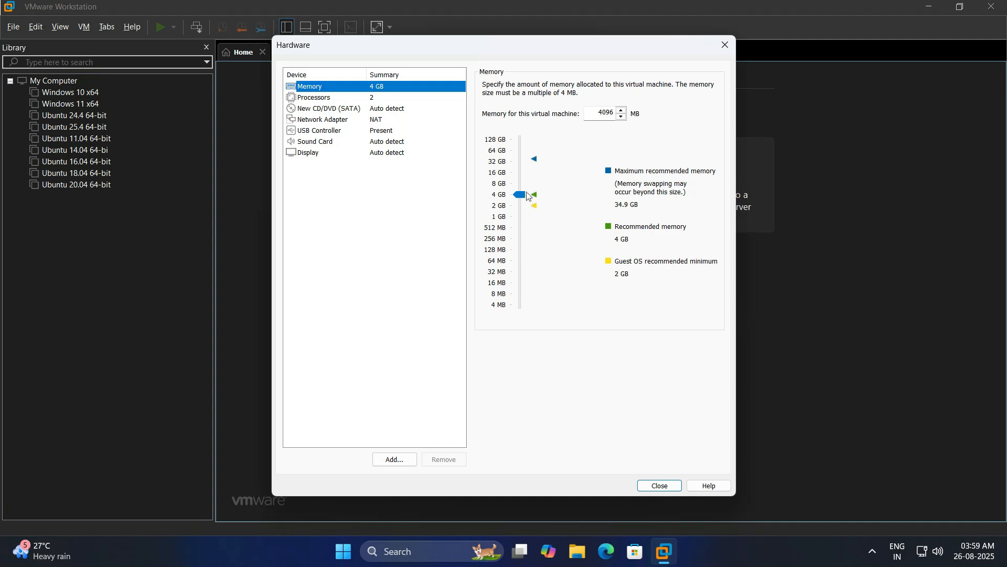
{"action": "left_click", "coordinate": [323, 99]}
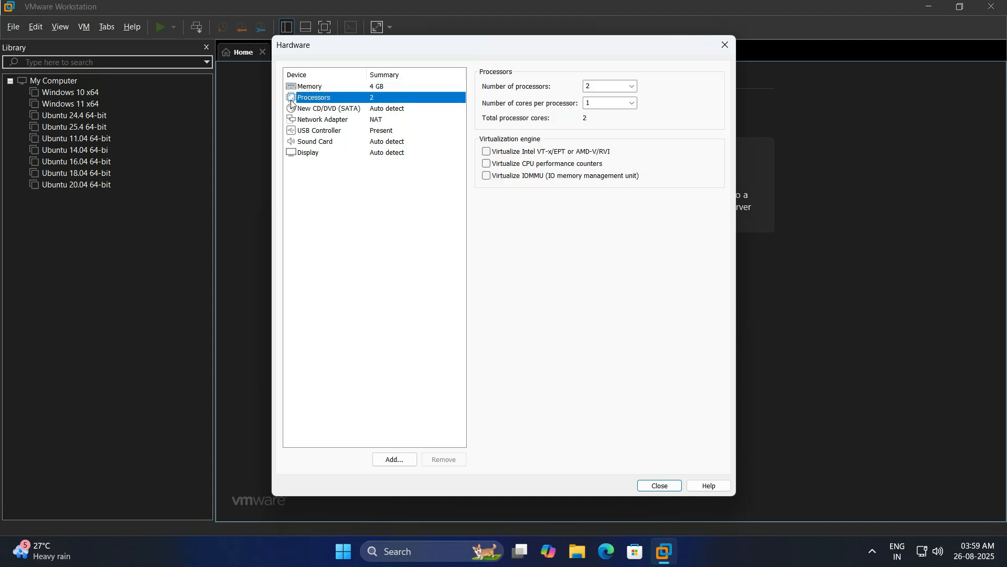
{"action": "left_click", "coordinate": [623, 104]}
{"action": "left_click", "coordinate": [631, 104]}
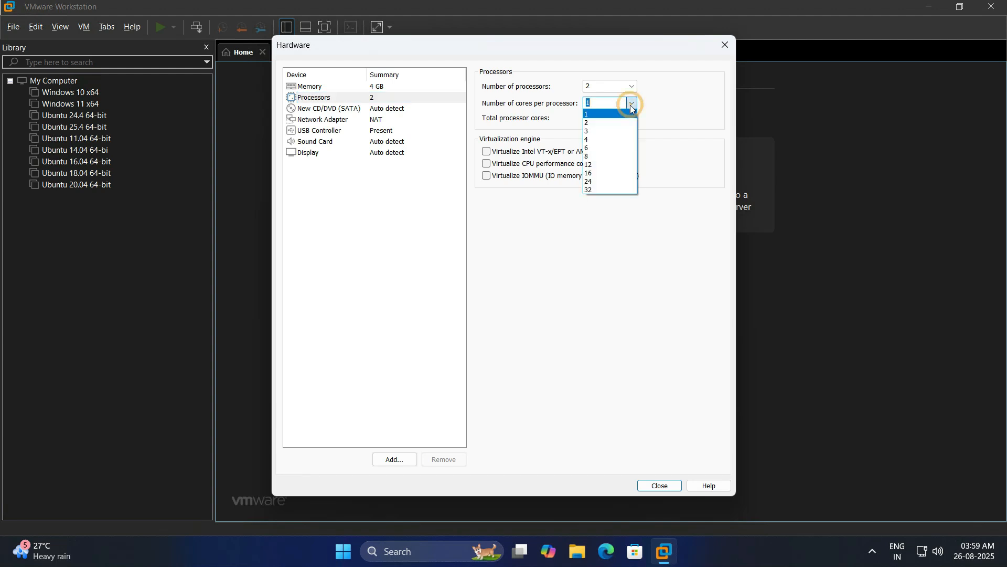
{"action": "left_click", "coordinate": [694, 100]}
Point the CD/DVD drive to the ubuntu-22.04-beta-desktop-amd64 ISO in F:\ISO File\Ubuntu
{"action": "left_click", "coordinate": [339, 110]}
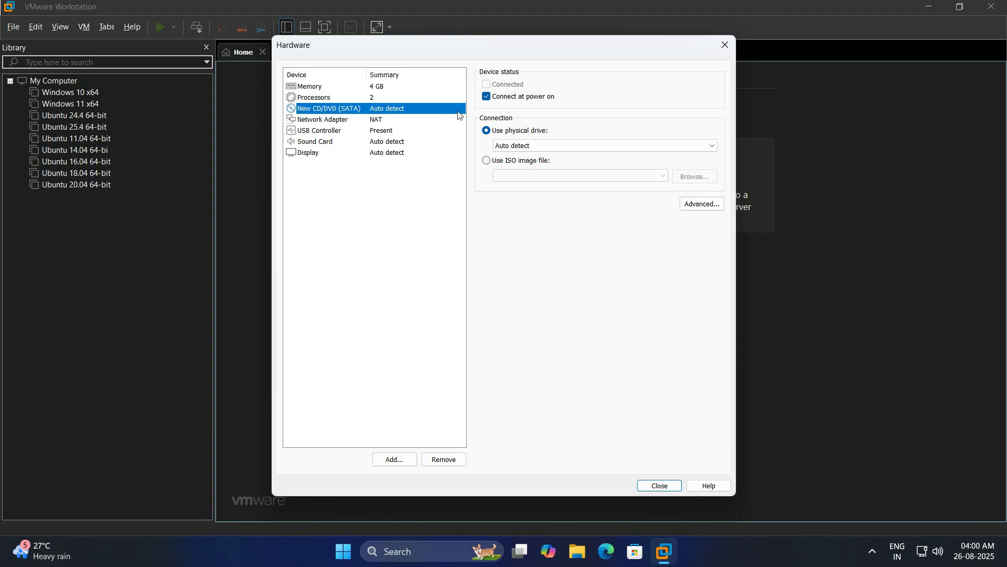
{"action": "left_click", "coordinate": [492, 163]}
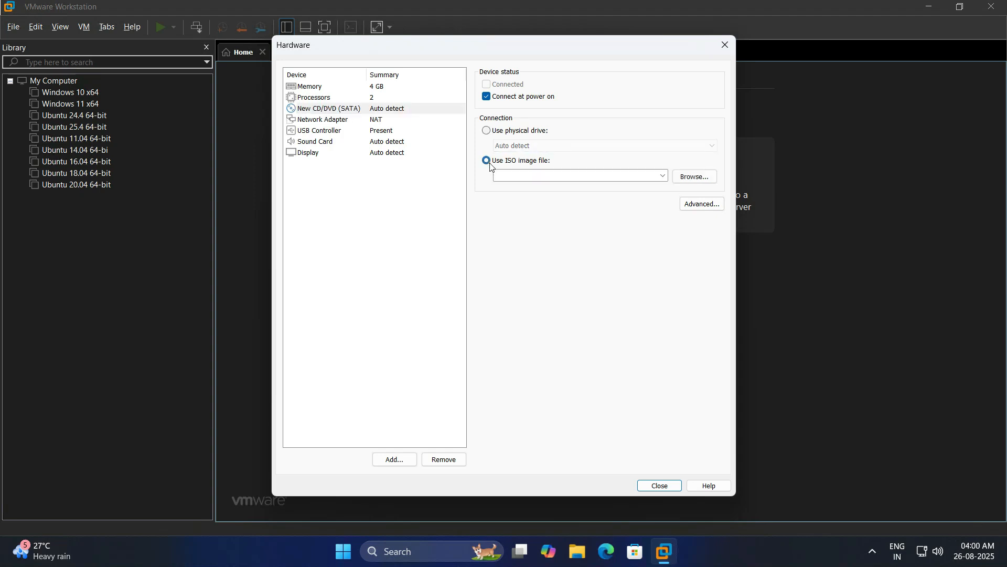
{"action": "left_click", "coordinate": [695, 178]}
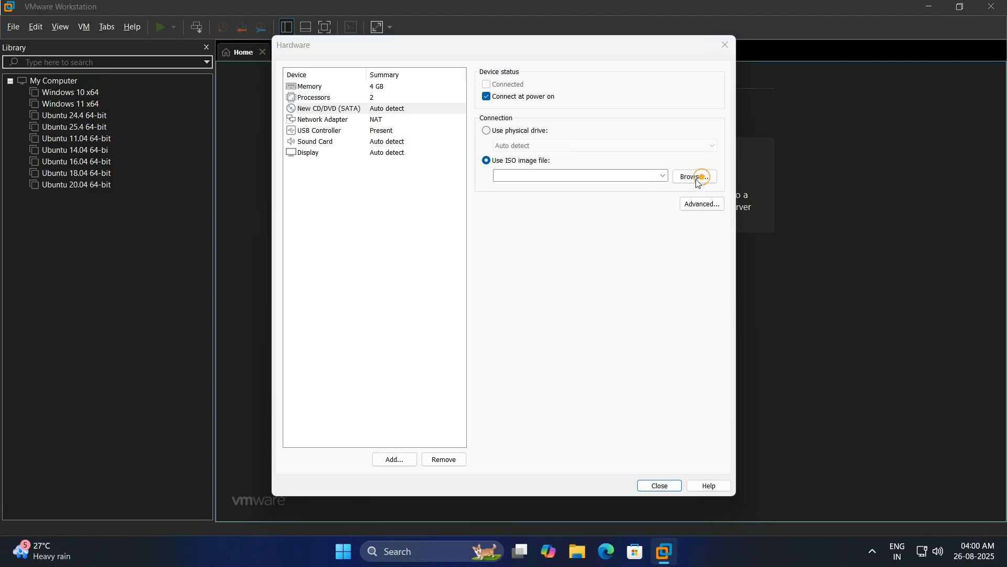
{"action": "scroll", "coordinate": [344, 250], "scroll_direction": "down", "scroll_amount": 5}
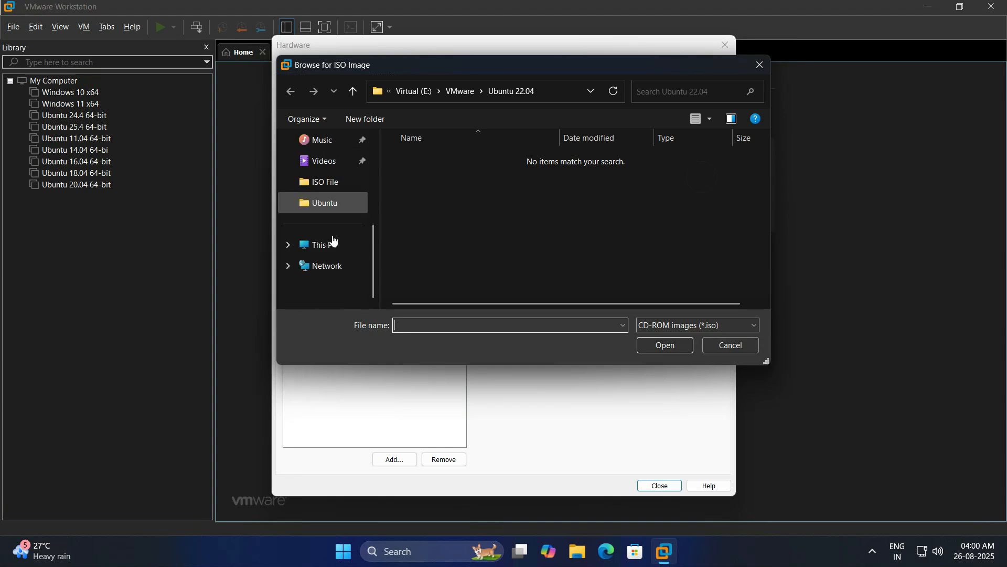
{"action": "left_click", "coordinate": [328, 183]}
{"action": "double_click", "coordinate": [440, 158]}
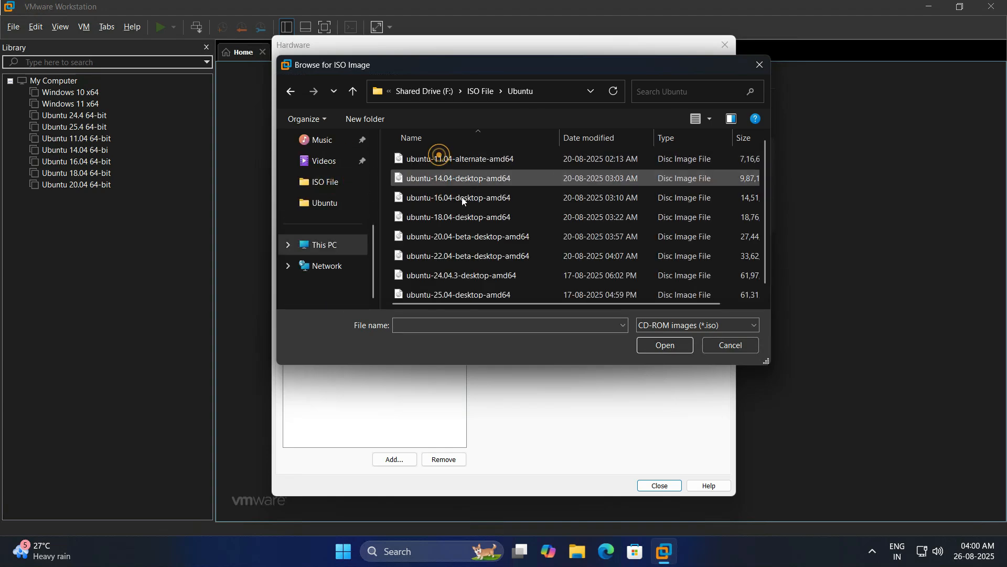
{"action": "left_click", "coordinate": [456, 255]}
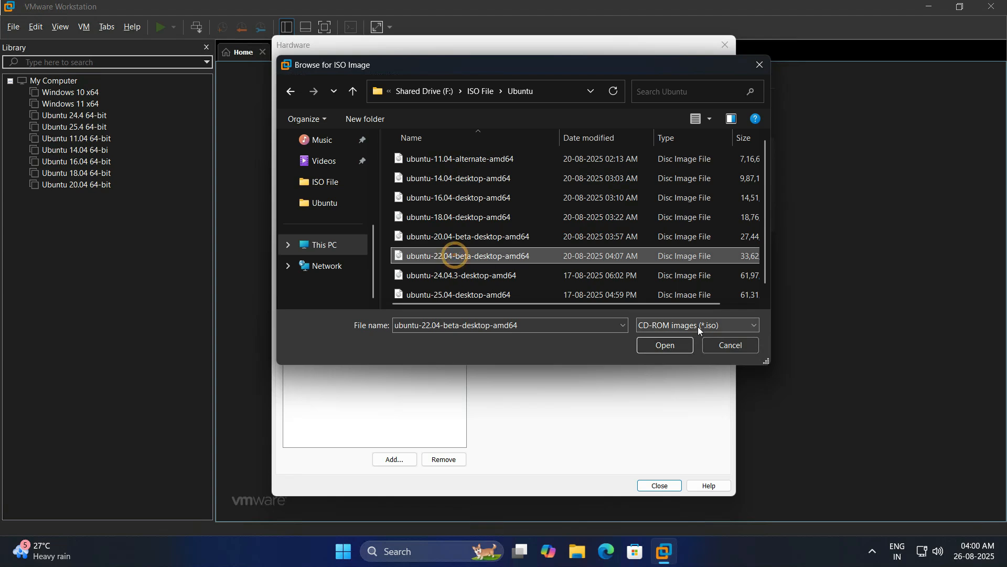
{"action": "left_click", "coordinate": [664, 347]}
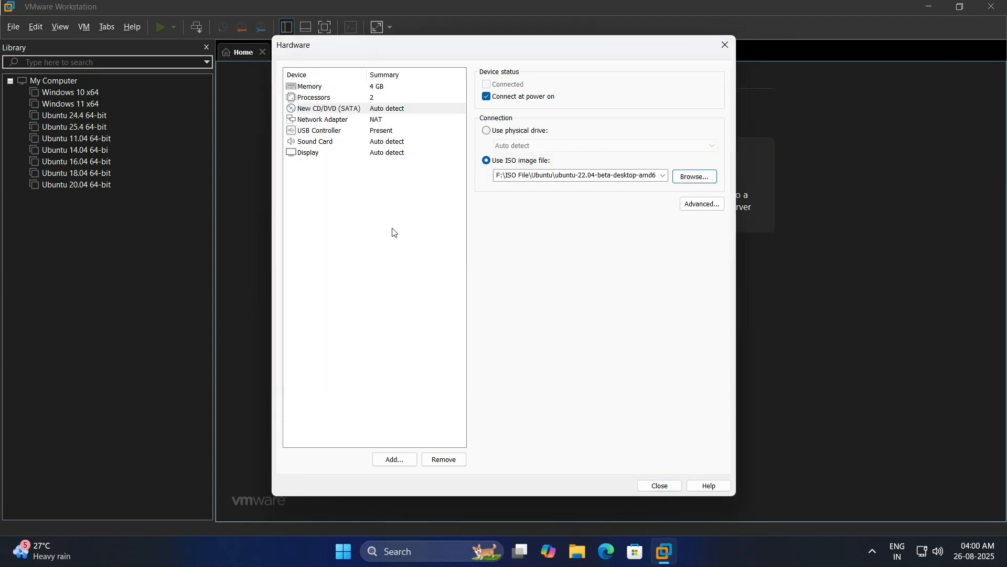
Switch the network adapter from NAT to Bridged
{"action": "left_click", "coordinate": [311, 122]}
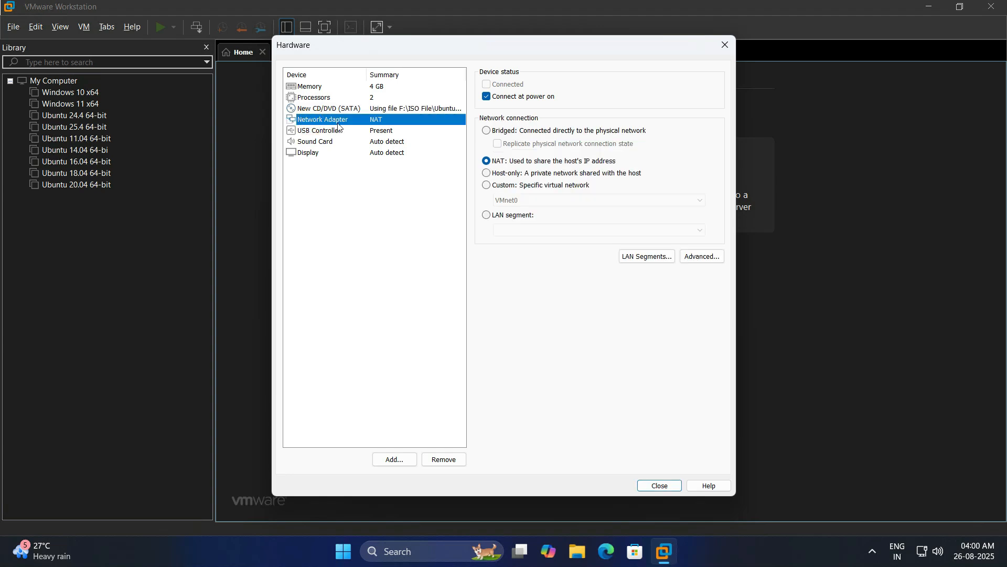
{"action": "left_click", "coordinate": [486, 131]}
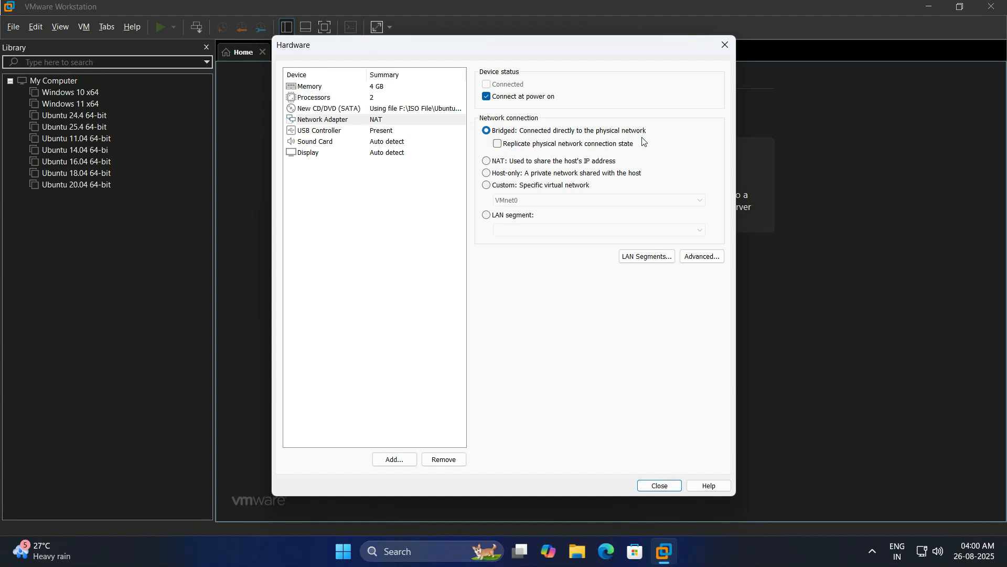
Close the hardware dialog and finish the wizard to create the Ubuntu 22.04 64-bit VM
{"action": "left_click", "coordinate": [662, 484]}
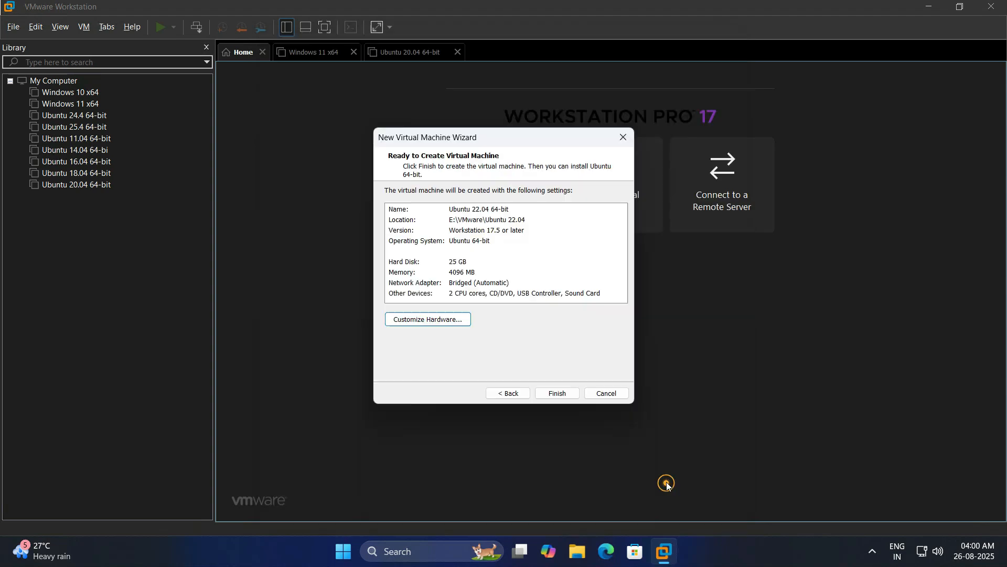
{"action": "left_click", "coordinate": [565, 394]}
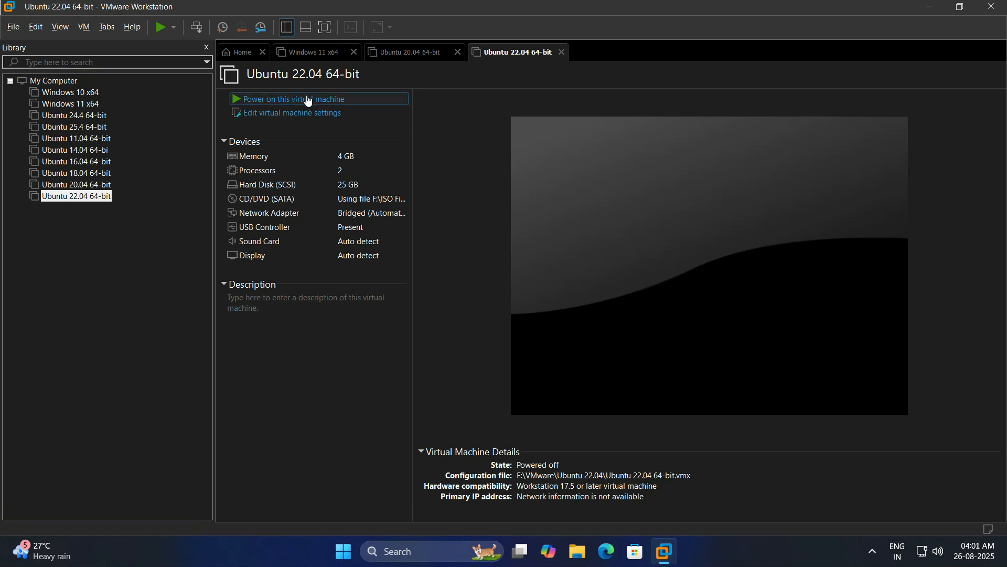
Power on the VM, stretch the guest display, and boot the Ubuntu entry from GRUB
{"action": "left_click", "coordinate": [273, 101]}
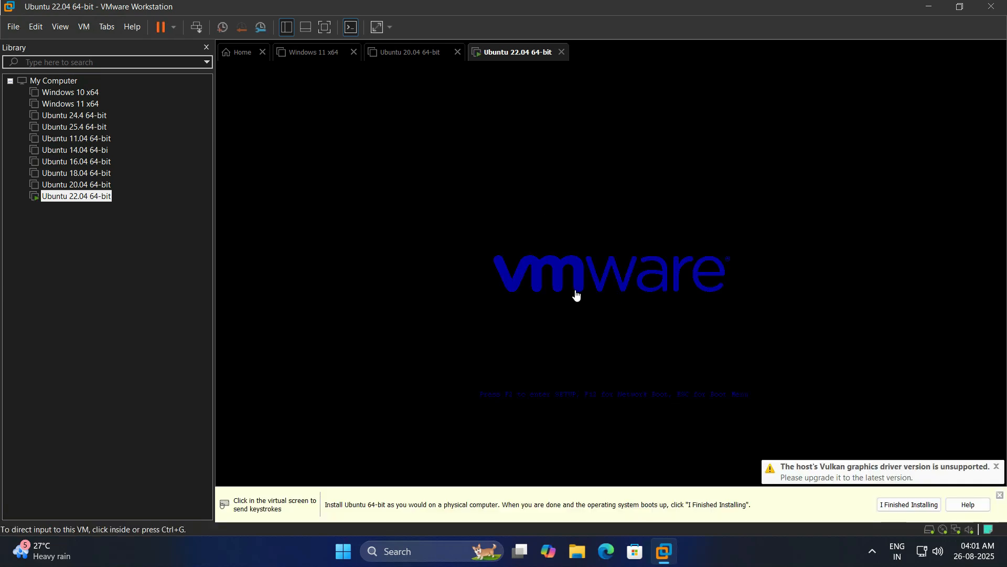
{"action": "left_click", "coordinate": [494, 257]}
{"action": "key", "text": "Down"}
{"action": "key", "text": "Down"}
{"action": "key", "text": "Up"}
{"action": "key", "text": "Up"}
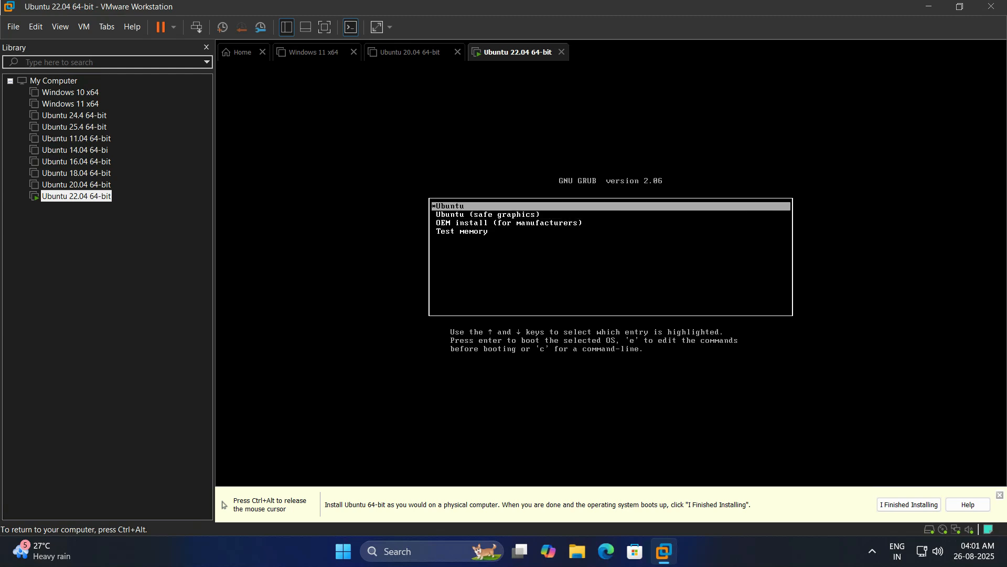
{"action": "key", "text": "ctrl+alt"}
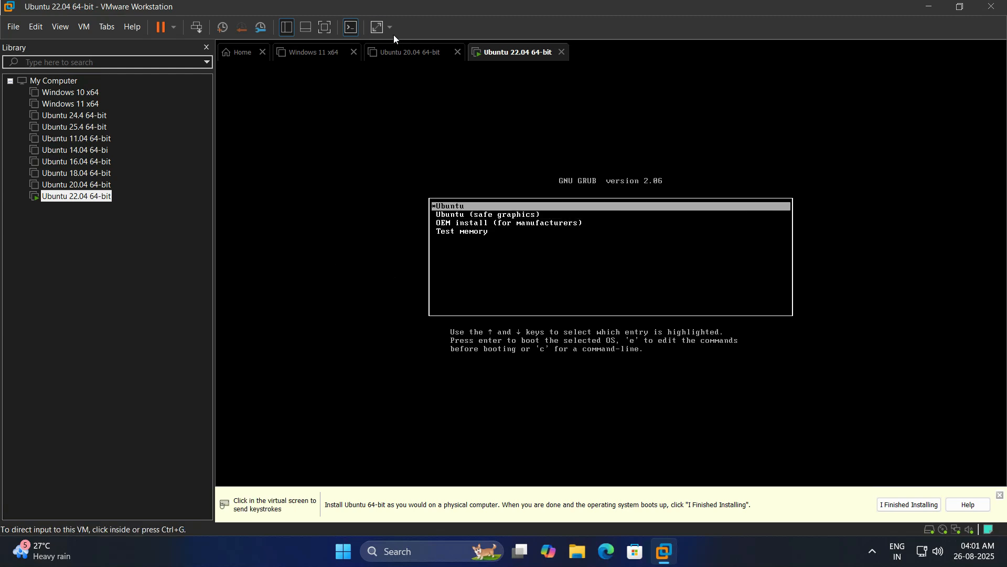
{"action": "left_click", "coordinate": [378, 31]}
{"action": "left_click", "coordinate": [468, 269]}
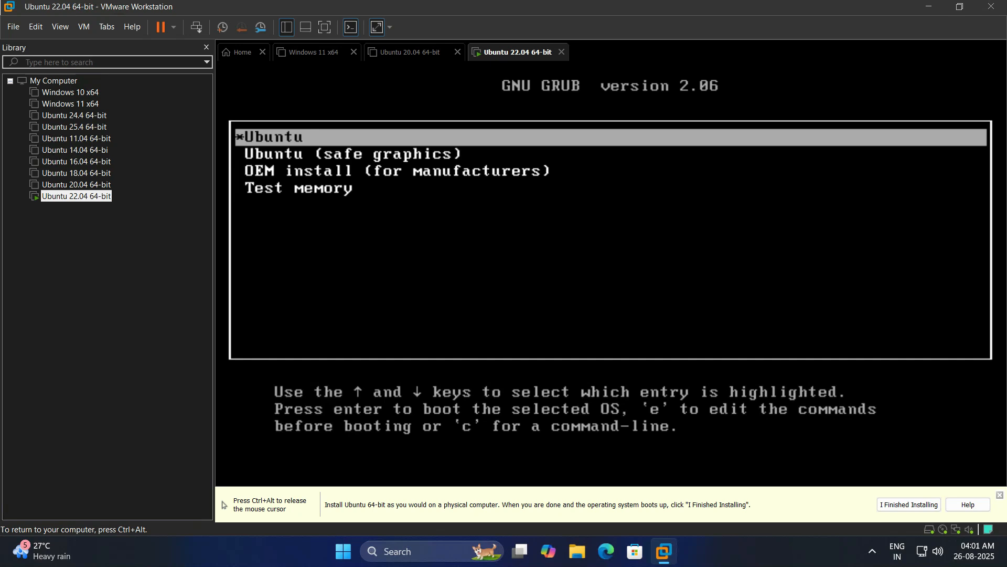
{"action": "key", "text": "Return"}
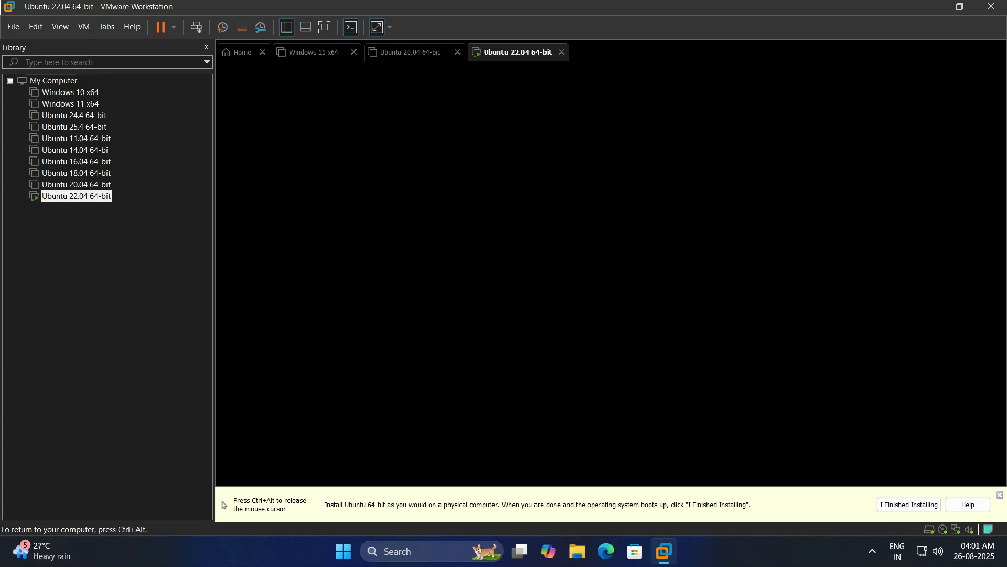
{"action": "key", "text": "ctrl+alt"}
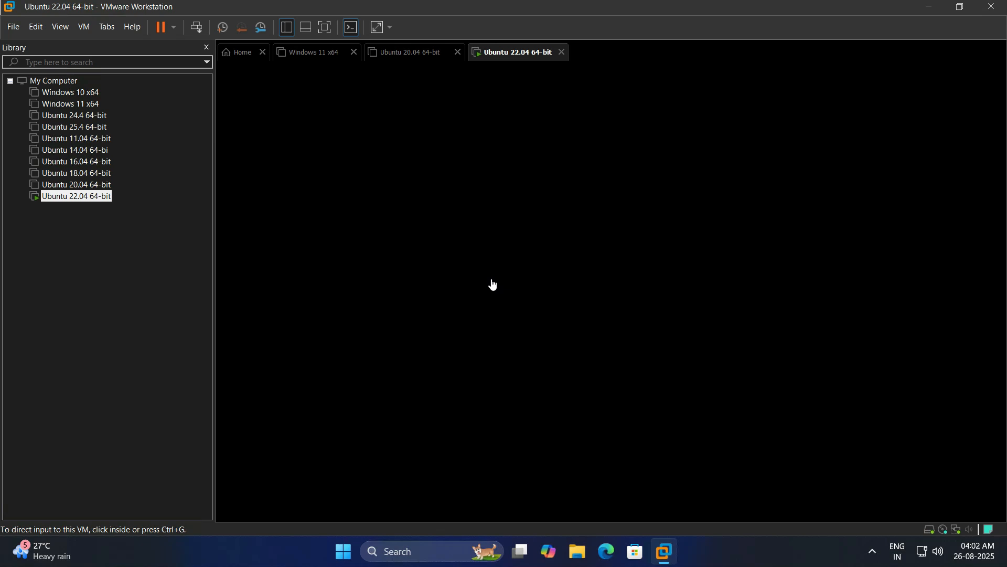
{"action": "left_click", "coordinate": [611, 298]}
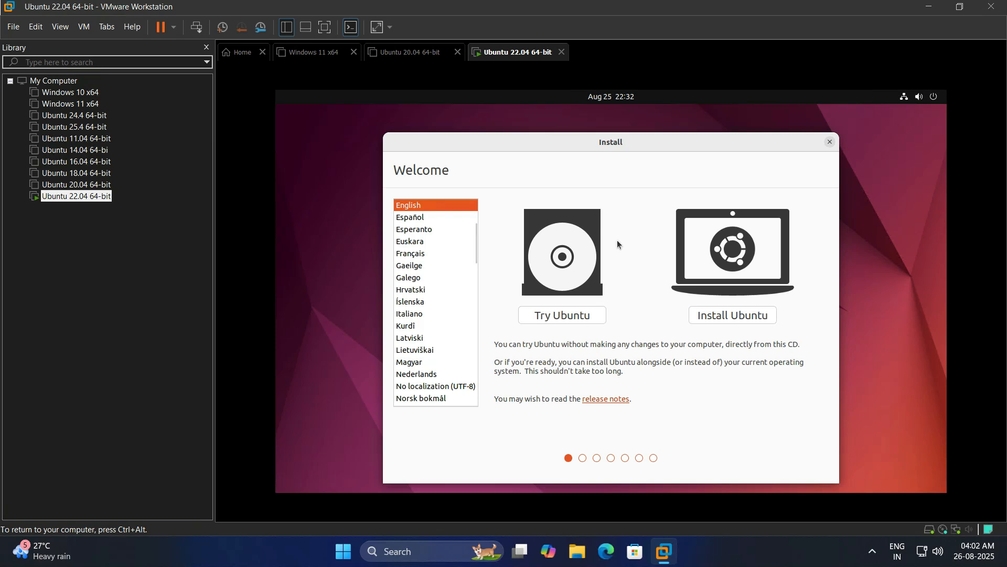
Begin Install Ubuntu in English, keeping English (US) keyboard and normal installation with updates
{"action": "left_click", "coordinate": [730, 319]}
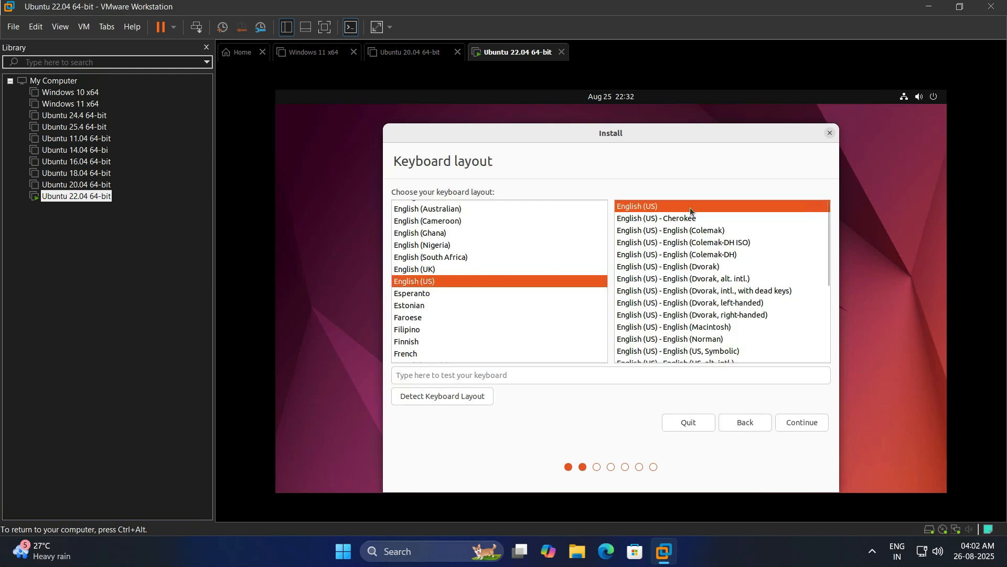
{"action": "left_click", "coordinate": [800, 419]}
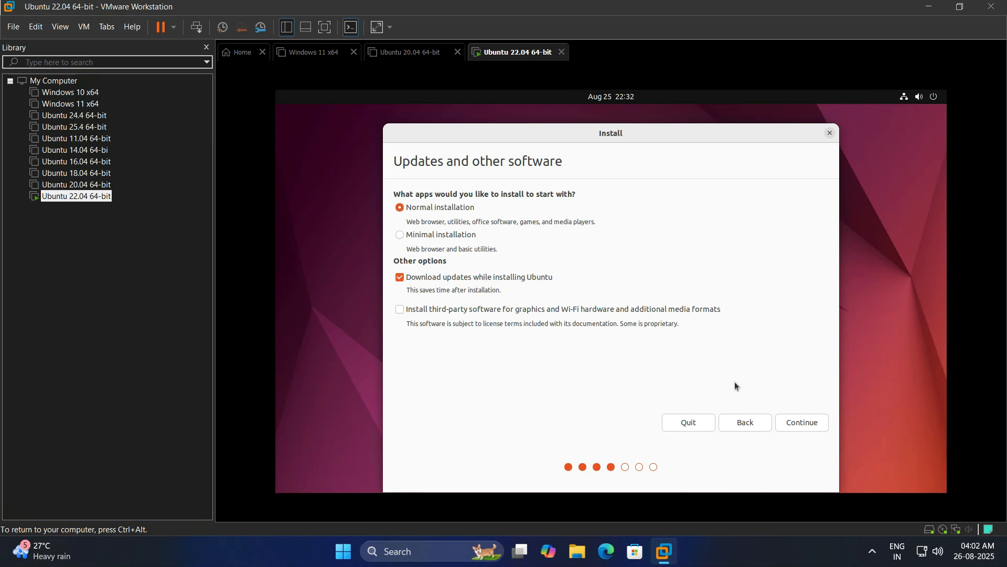
{"action": "left_click", "coordinate": [809, 421]}
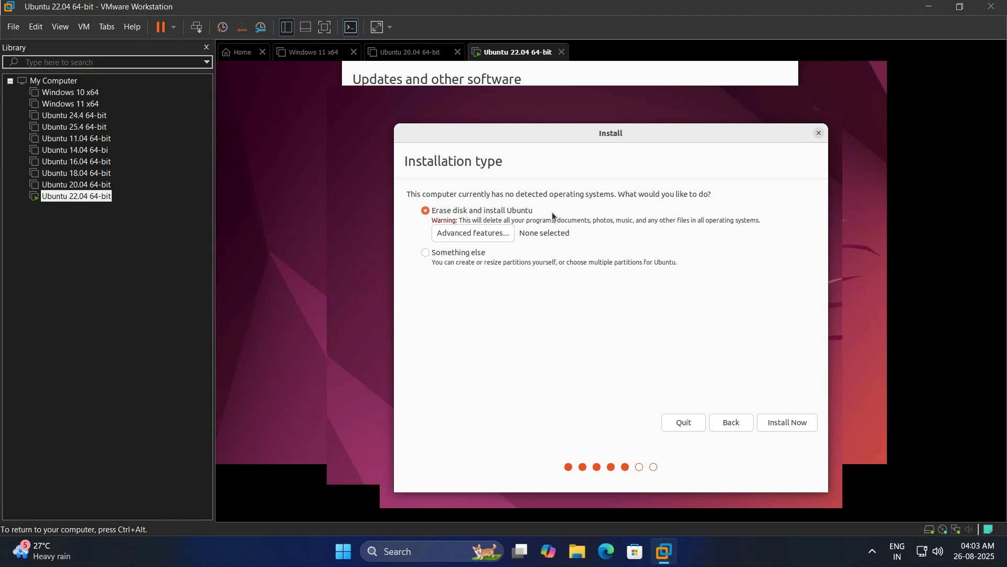
Install with the disk erased, confirm writing changes to disk, and put the VM full screen
{"action": "left_click", "coordinate": [793, 429]}
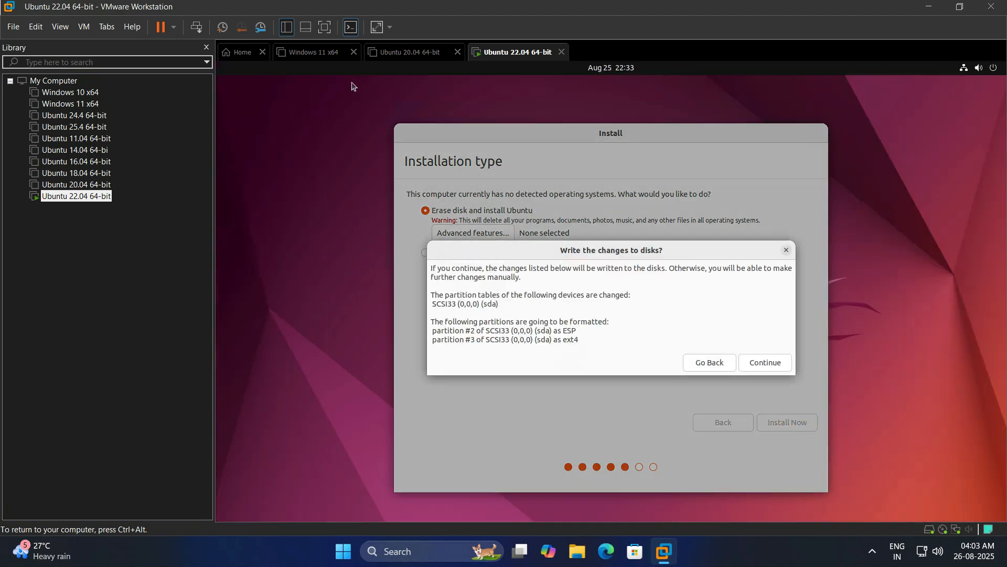
{"action": "left_click", "coordinate": [779, 368]}
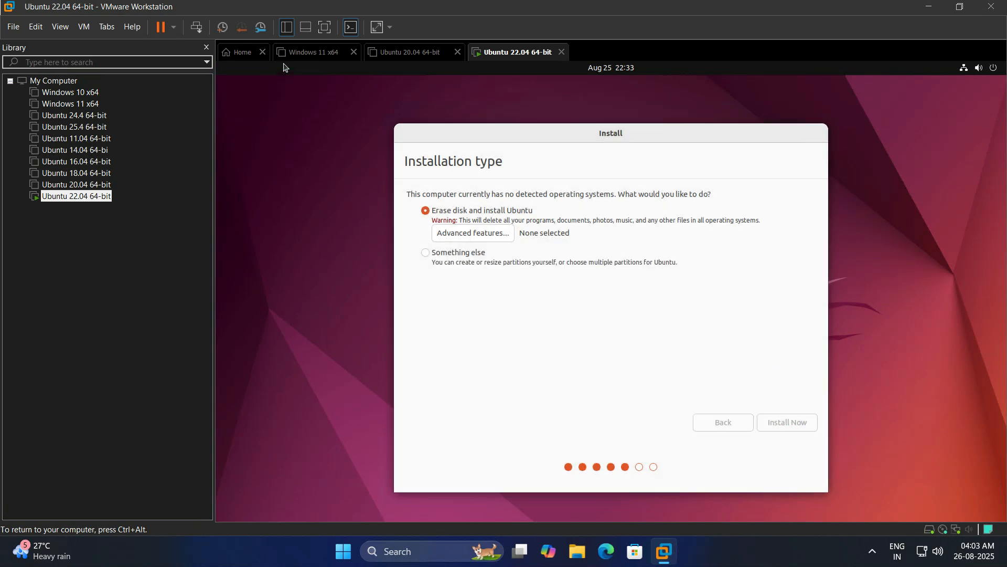
{"action": "left_click", "coordinate": [324, 27]}
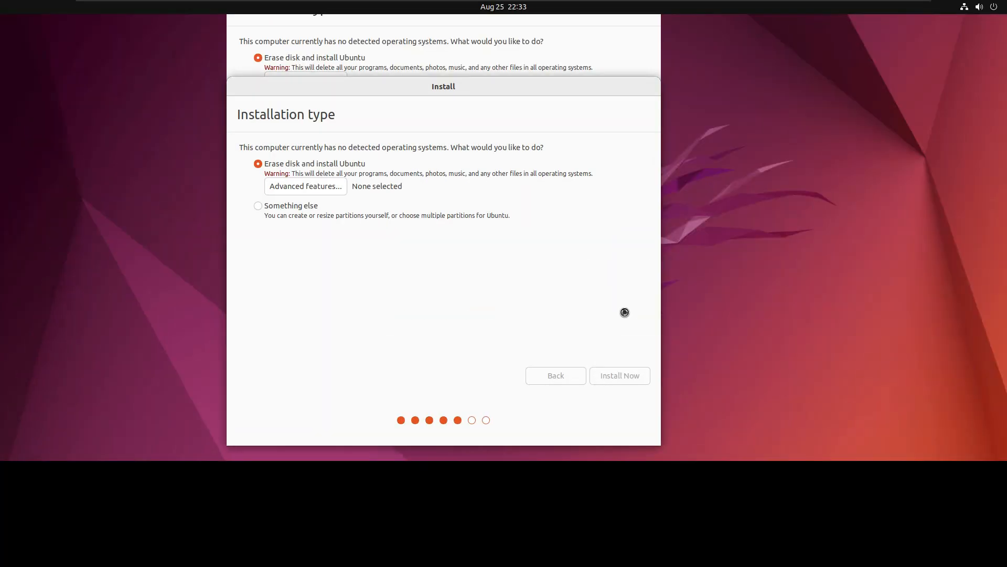
{"action": "mouse_move", "coordinate": [259, 2]}
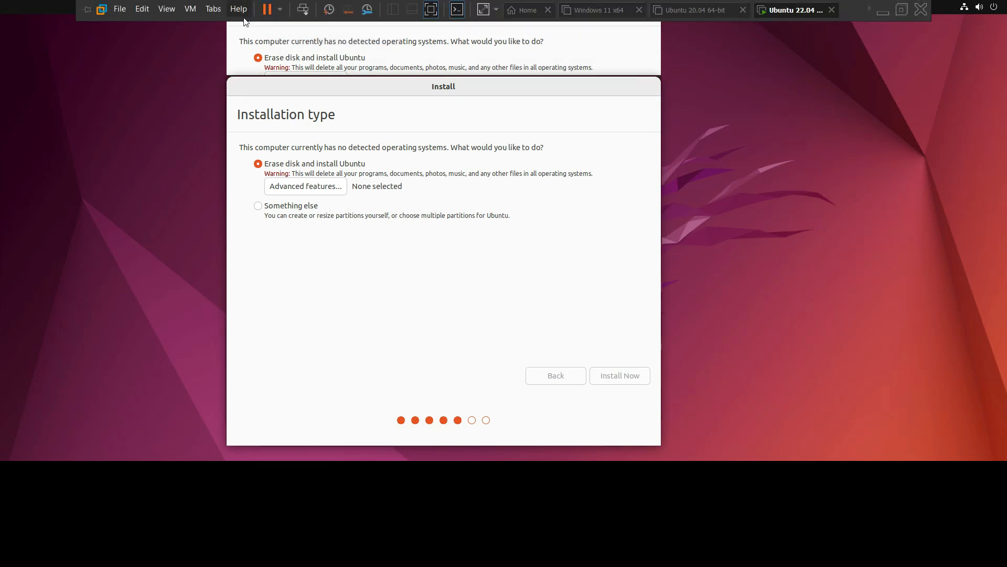
{"action": "left_click", "coordinate": [459, 10]}
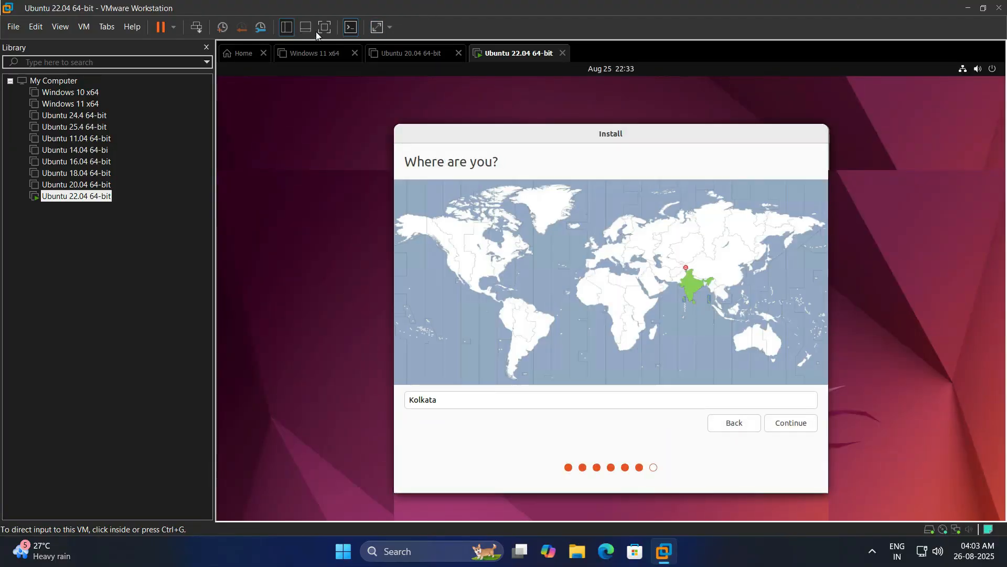
{"action": "left_click", "coordinate": [324, 28]}
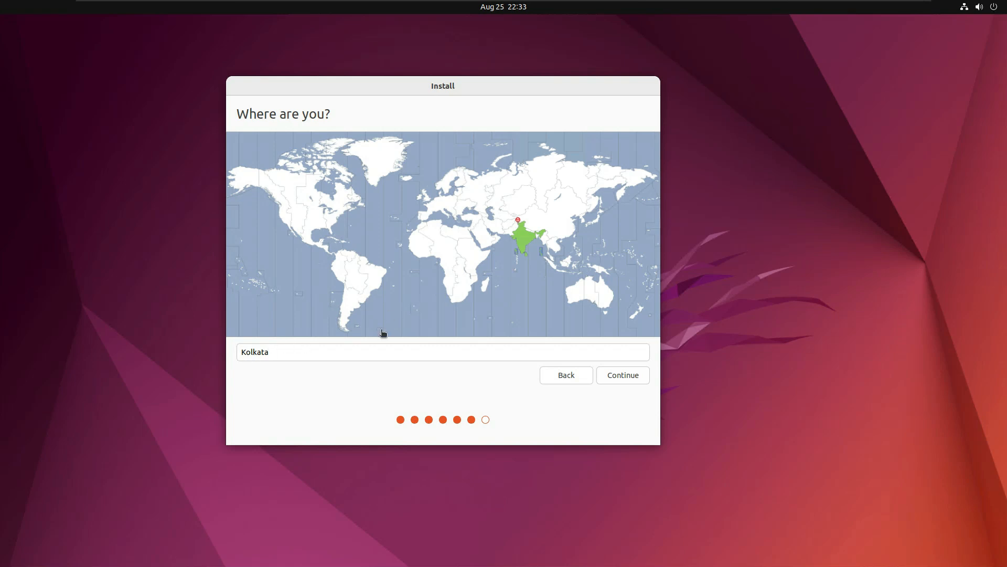
Accept Kolkata as the location and enter the user's name in Who are you
{"action": "left_click", "coordinate": [630, 376]}
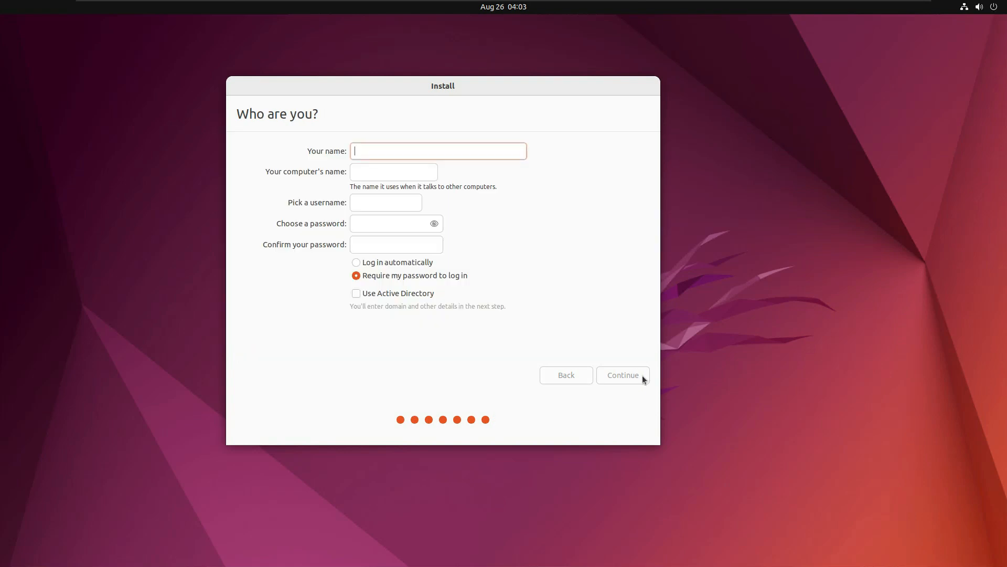
{"action": "type", "text": "ro"}
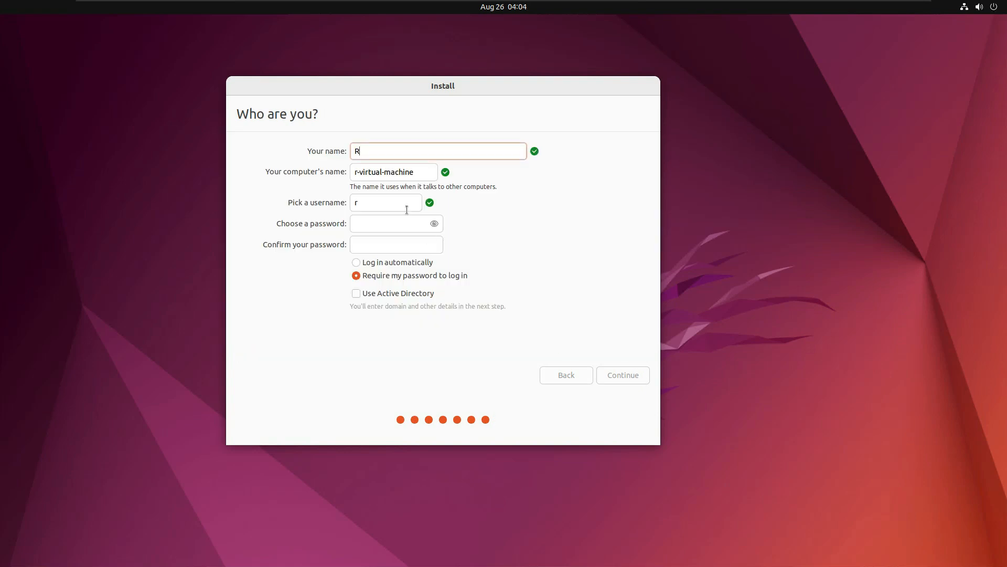
{"action": "key", "text": "BackSpace"}
{"action": "key", "text": "BackSpace"}
{"action": "type", "text": "raj"}
{"action": "key", "text": "Tab"}
{"action": "key", "text": "Tab"}
{"action": "key", "text": "Tab"}
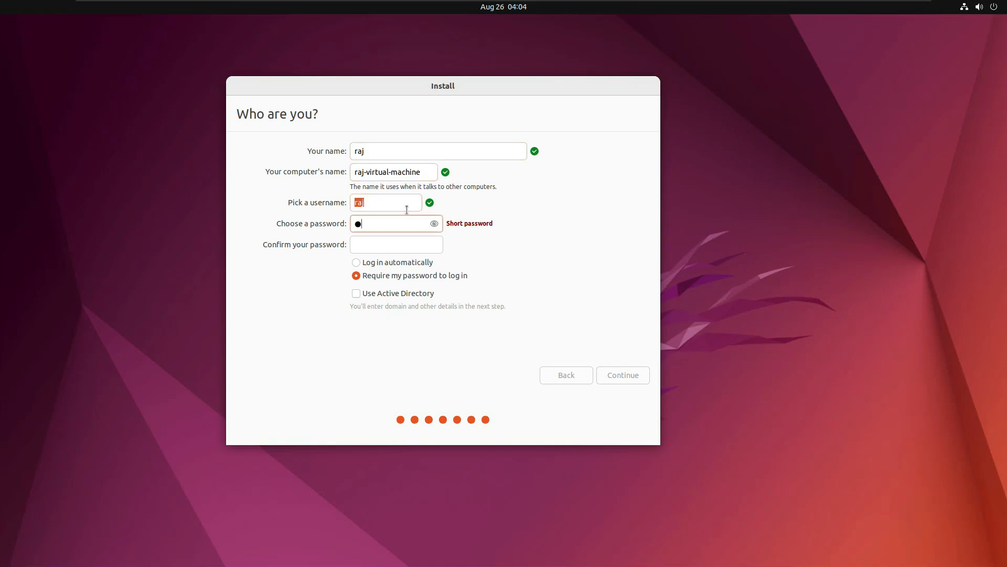
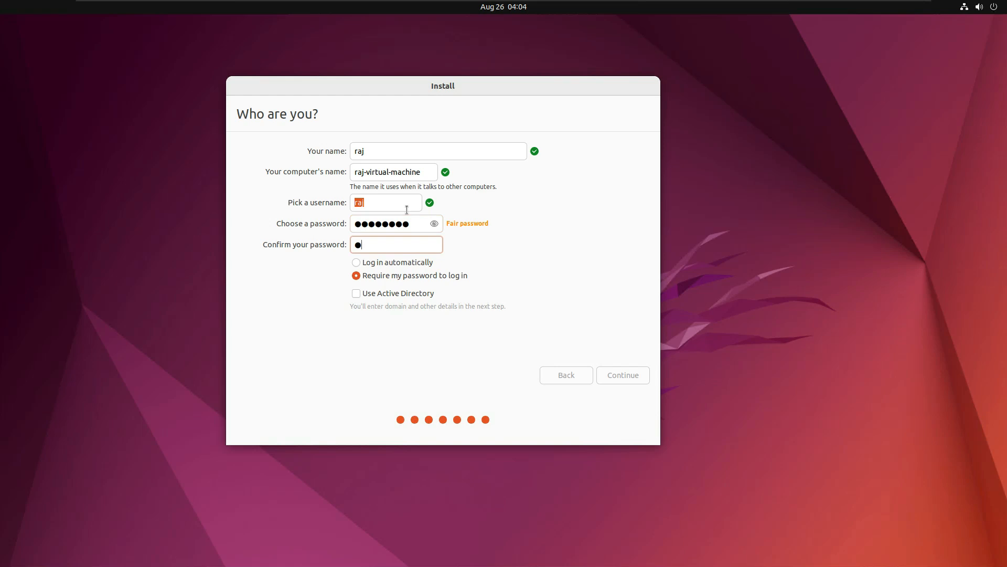
Set the account password, enable automatic login, and begin the installation
{"action": "left_click", "coordinate": [356, 262]}
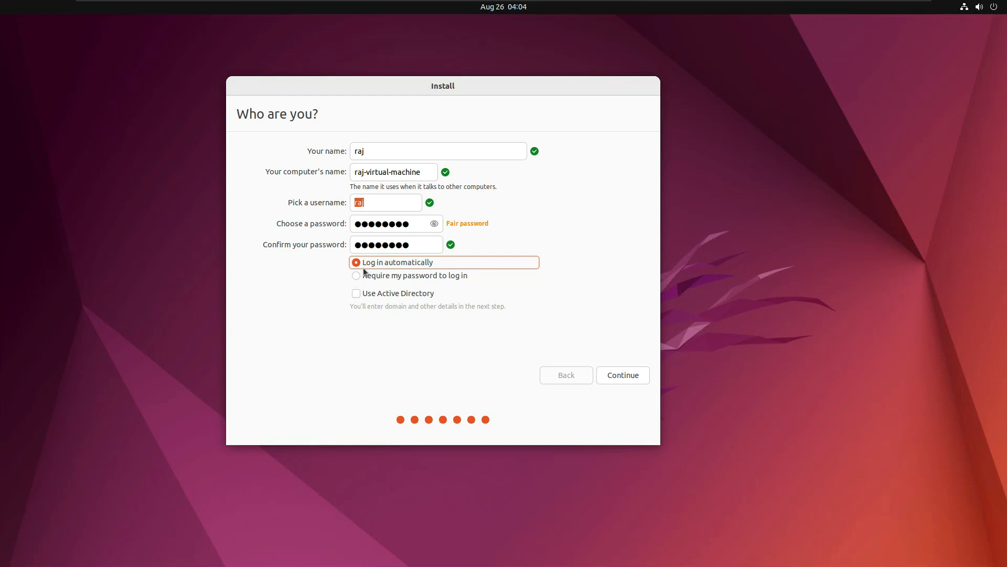
{"action": "left_click", "coordinate": [641, 373]}
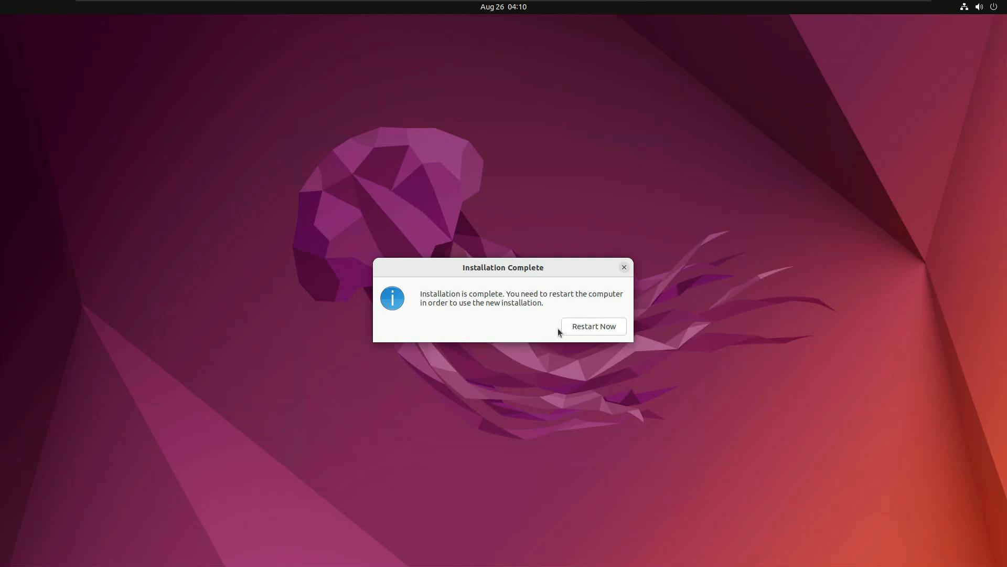
Restart the VM into the installed Ubuntu, confirming the installation medium is removed
{"action": "left_click", "coordinate": [586, 327]}
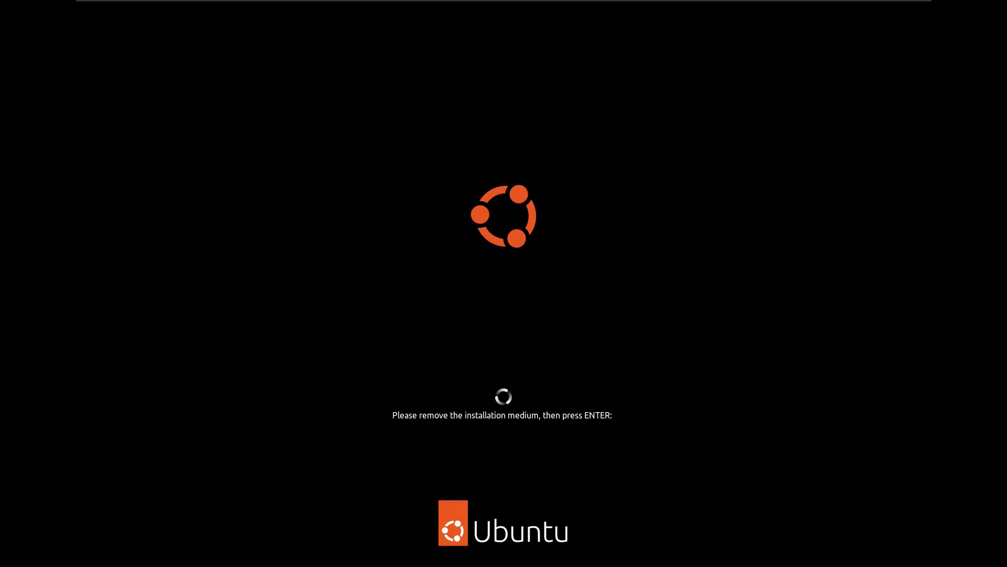
{"action": "key", "text": "Return"}
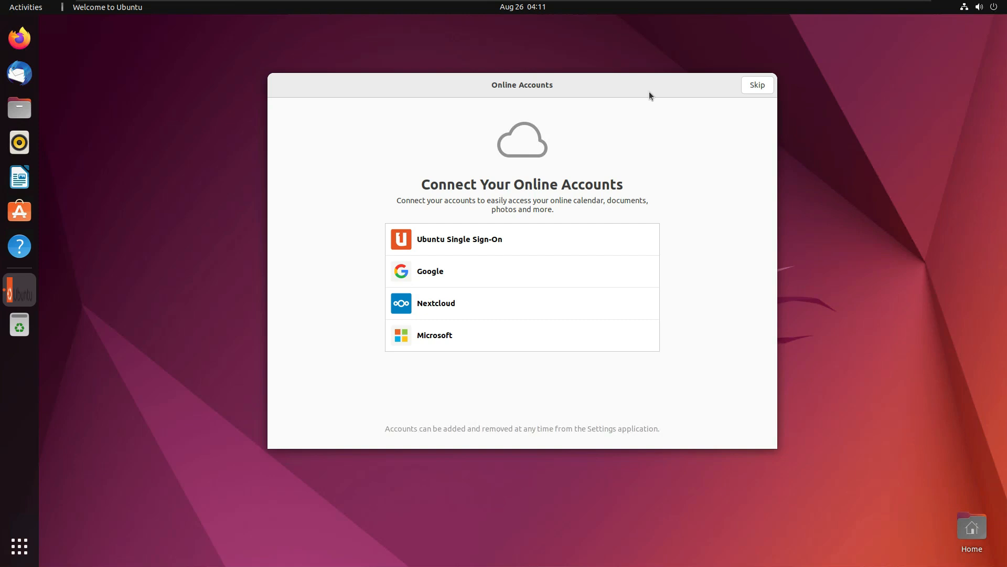
Skip through the Welcome to Ubuntu pages to Done, then minimize the VMware window
{"action": "left_click", "coordinate": [758, 86]}
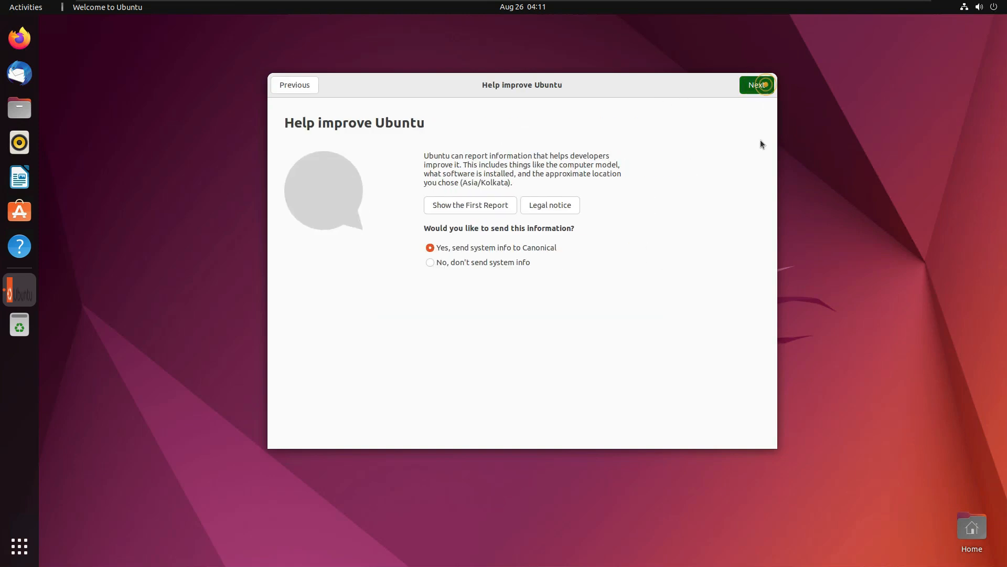
{"action": "left_click", "coordinate": [757, 85]}
{"action": "left_click", "coordinate": [757, 85]}
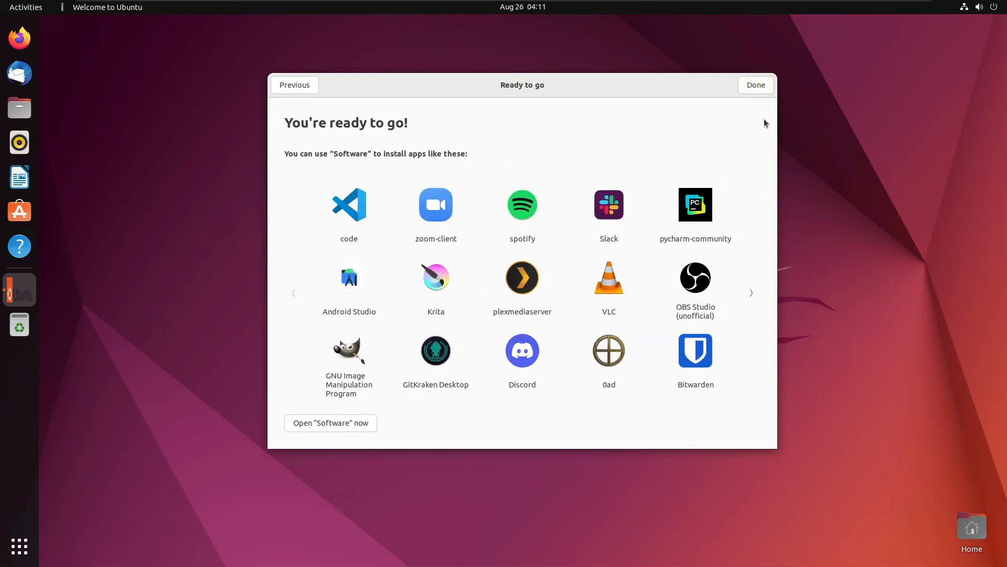
{"action": "left_click", "coordinate": [767, 84]}
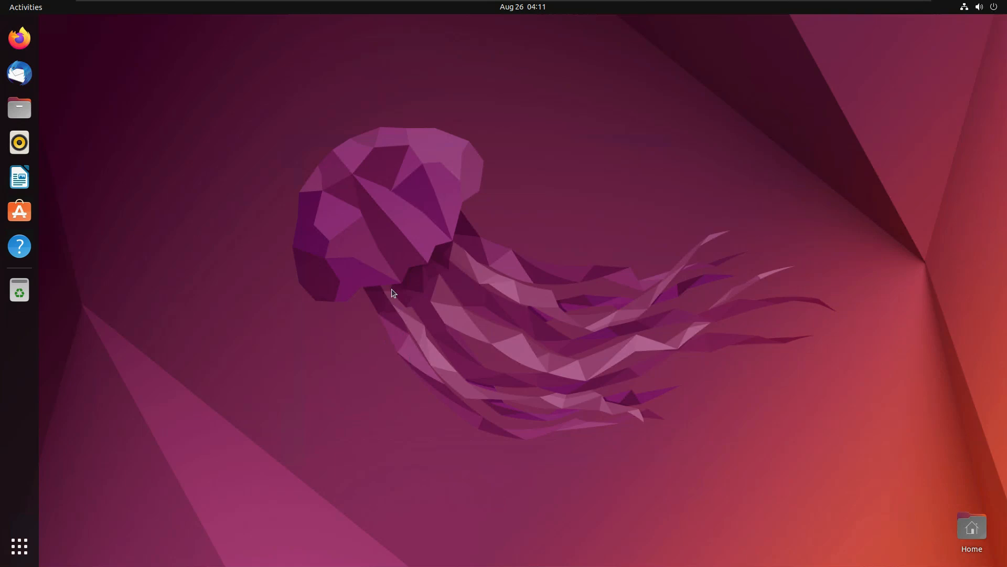
{"action": "mouse_move", "coordinate": [443, 5]}
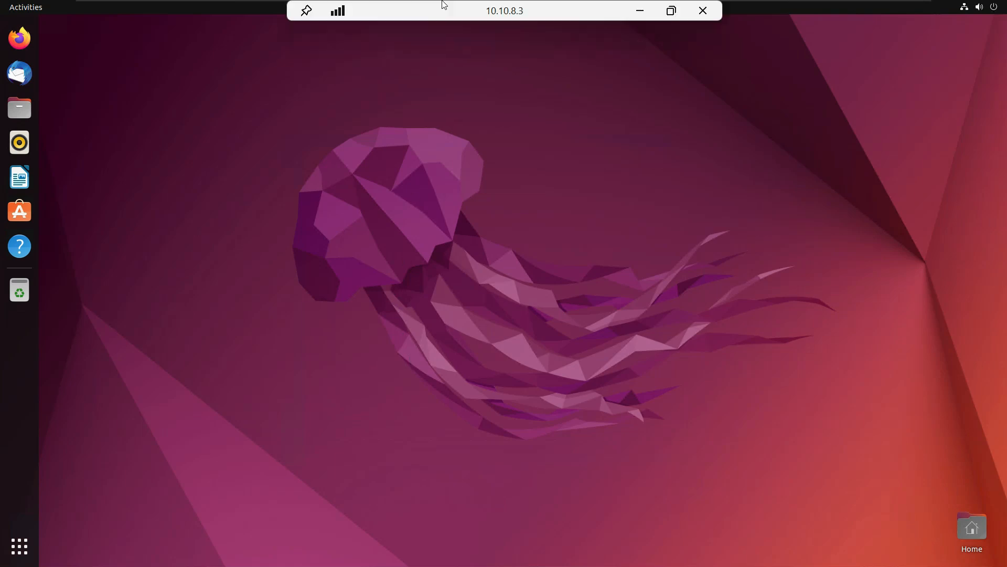
{"action": "left_click", "coordinate": [640, 11]}
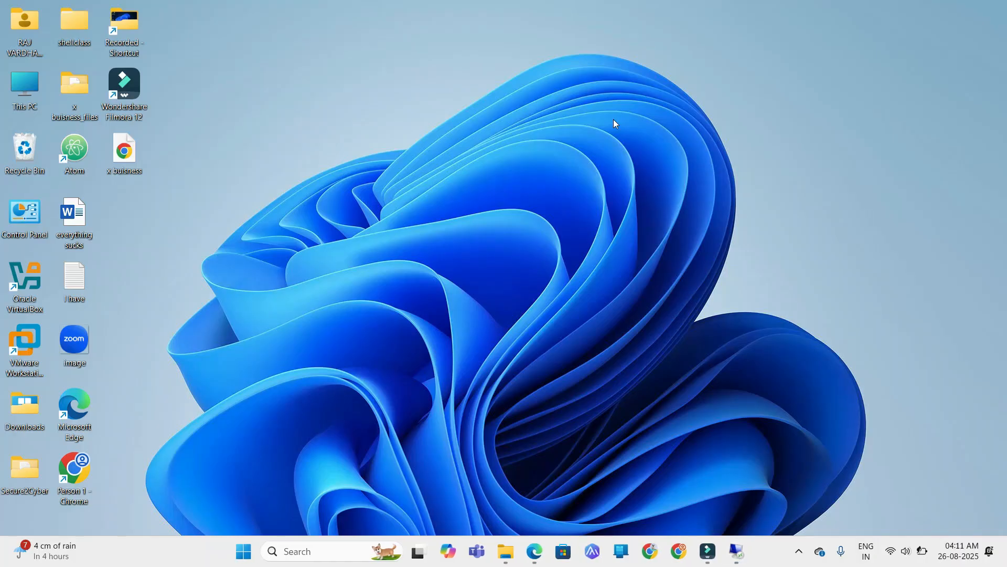